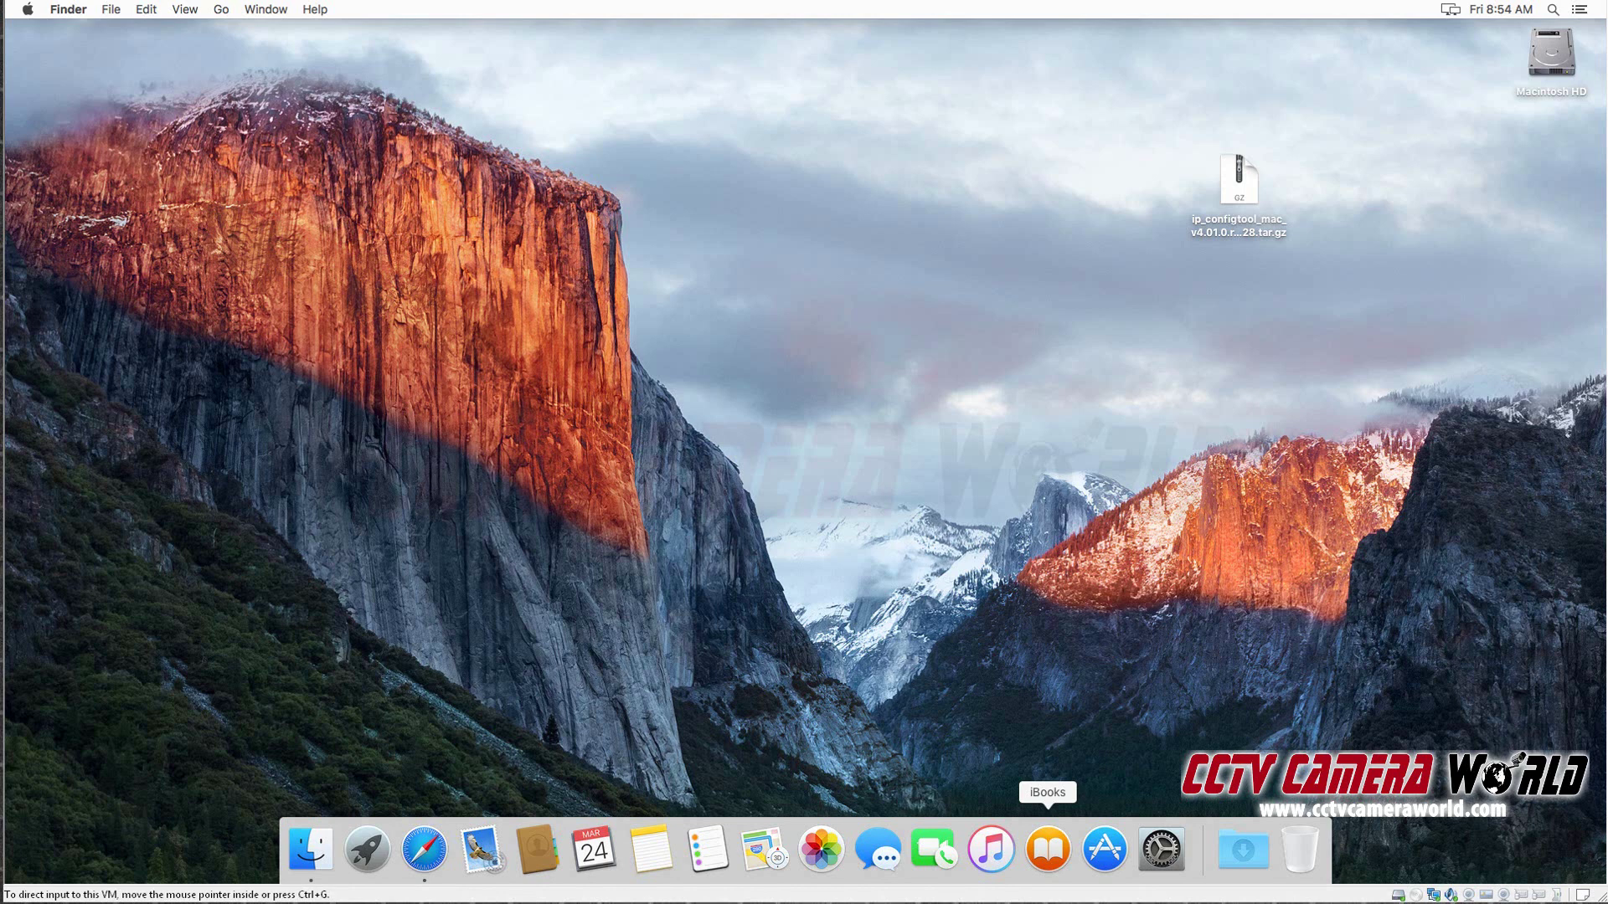
Extract the downloaded ConfigTool .tar.gz archive on the desktop
click(1262, 233)
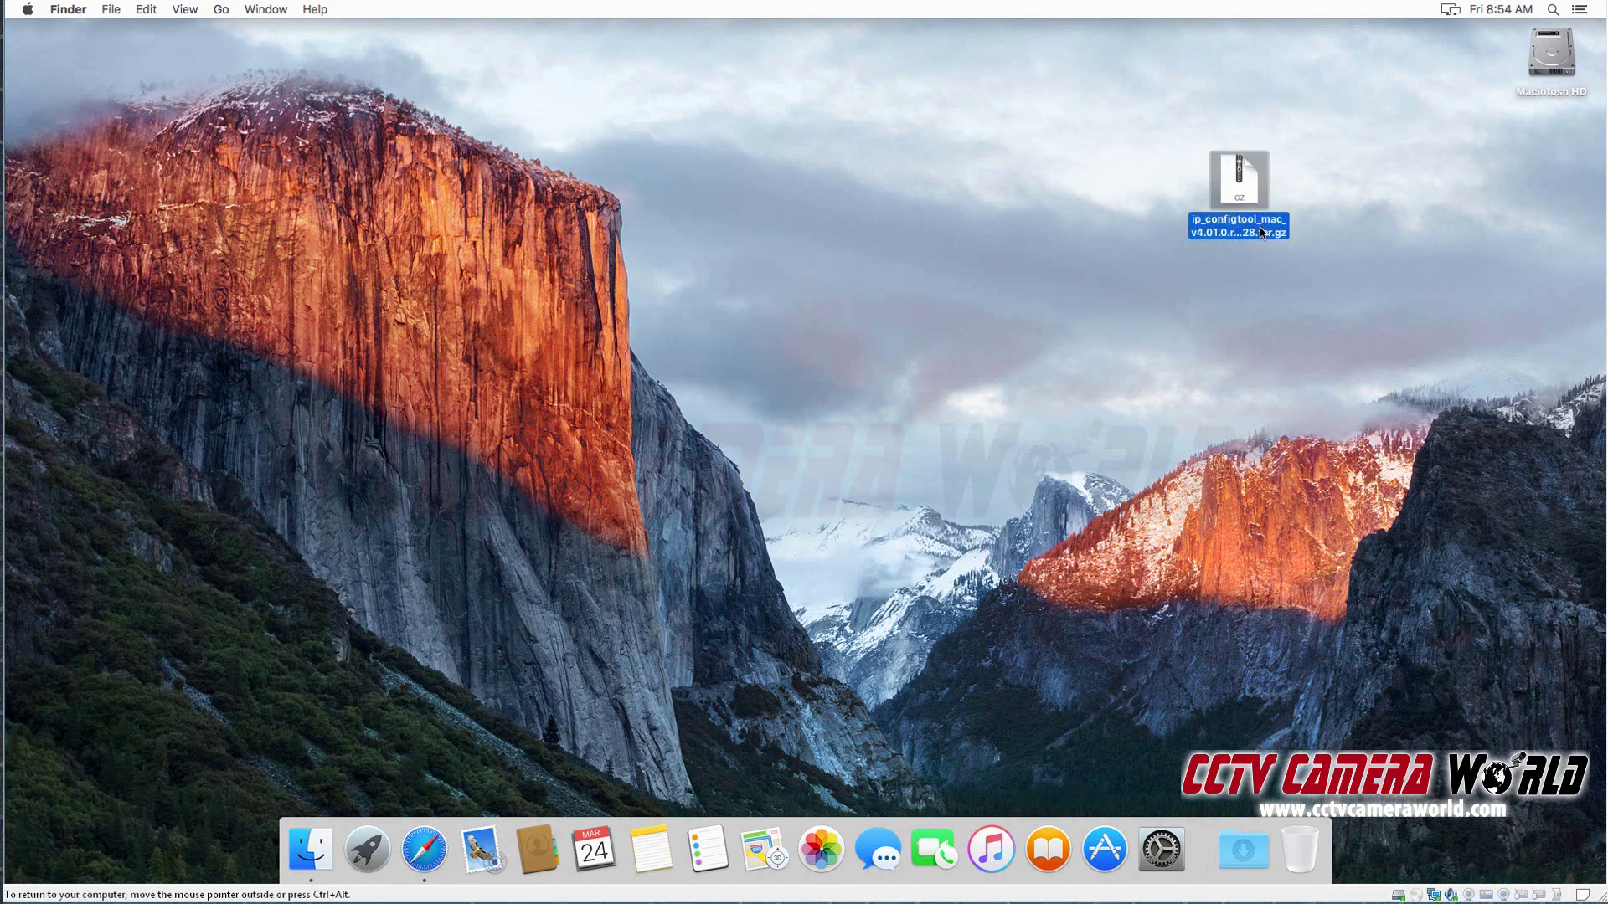
double_click(1246, 199)
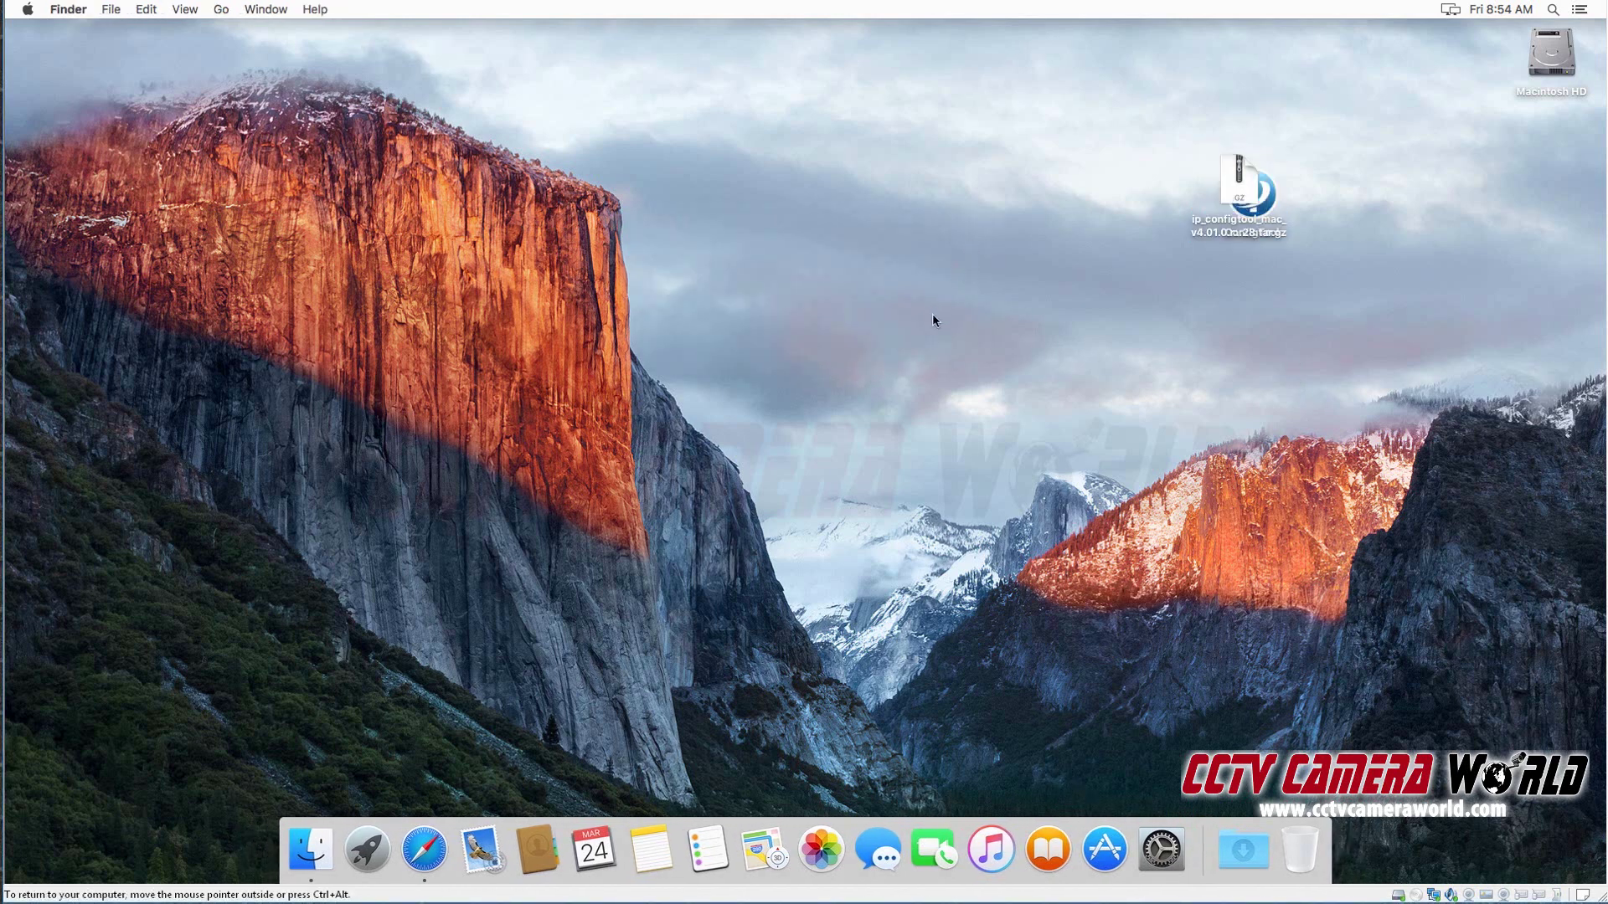
drag(1239, 192, 1071, 164)
Move the archive to the Trash and launch the extracted ConfigTool app
click(1236, 197)
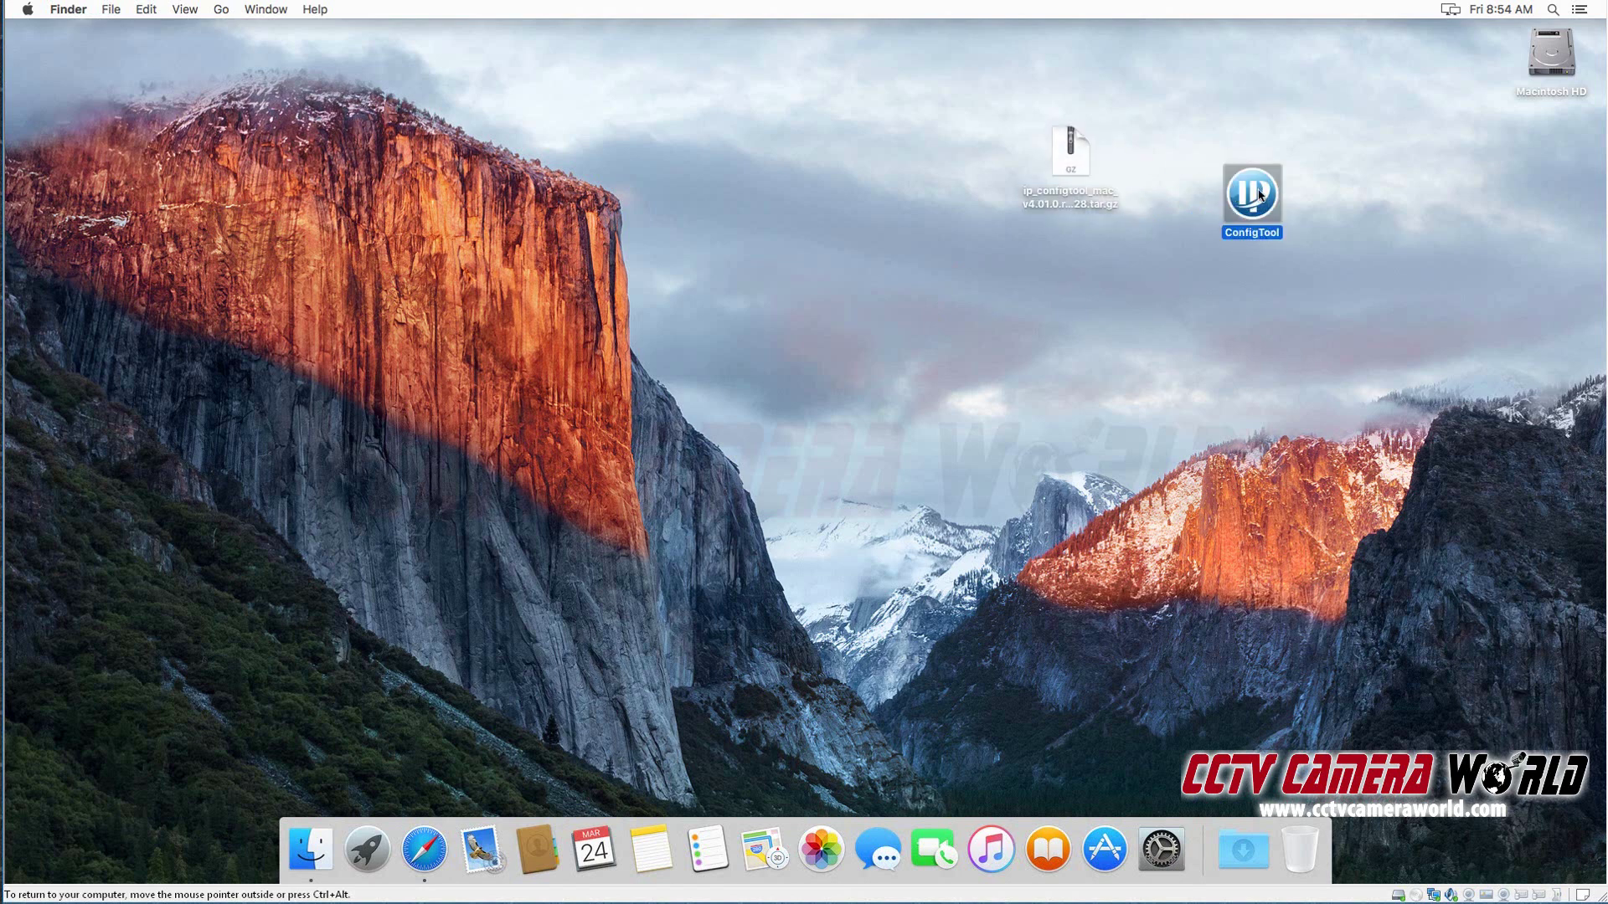
drag(1262, 207, 1144, 299)
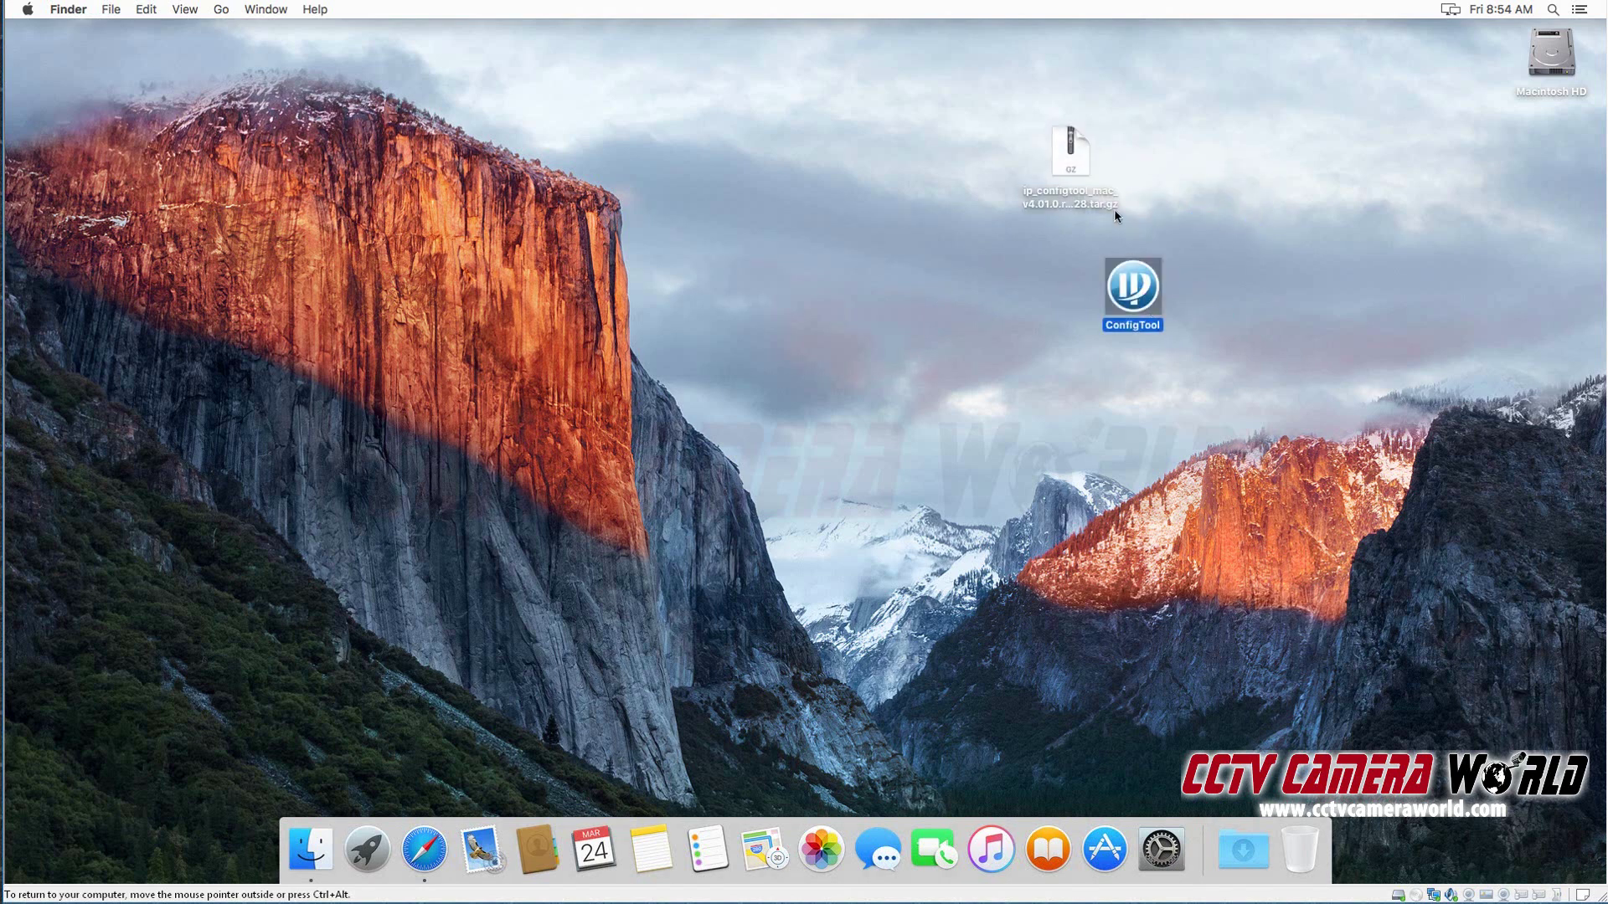
drag(1074, 168, 1320, 851)
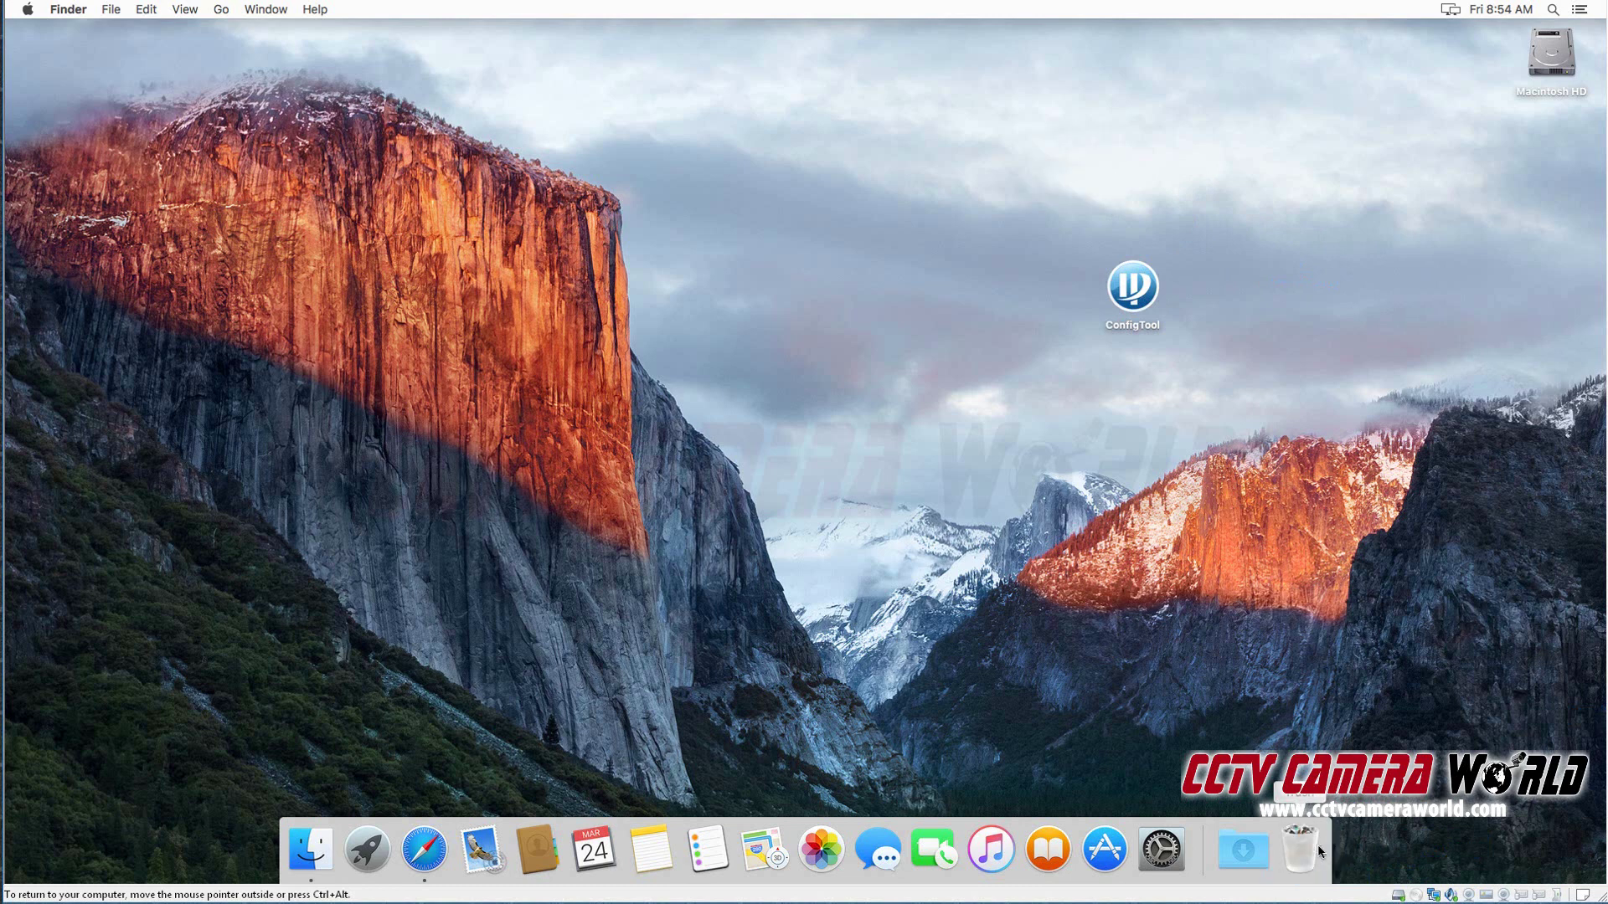
double_click(1129, 315)
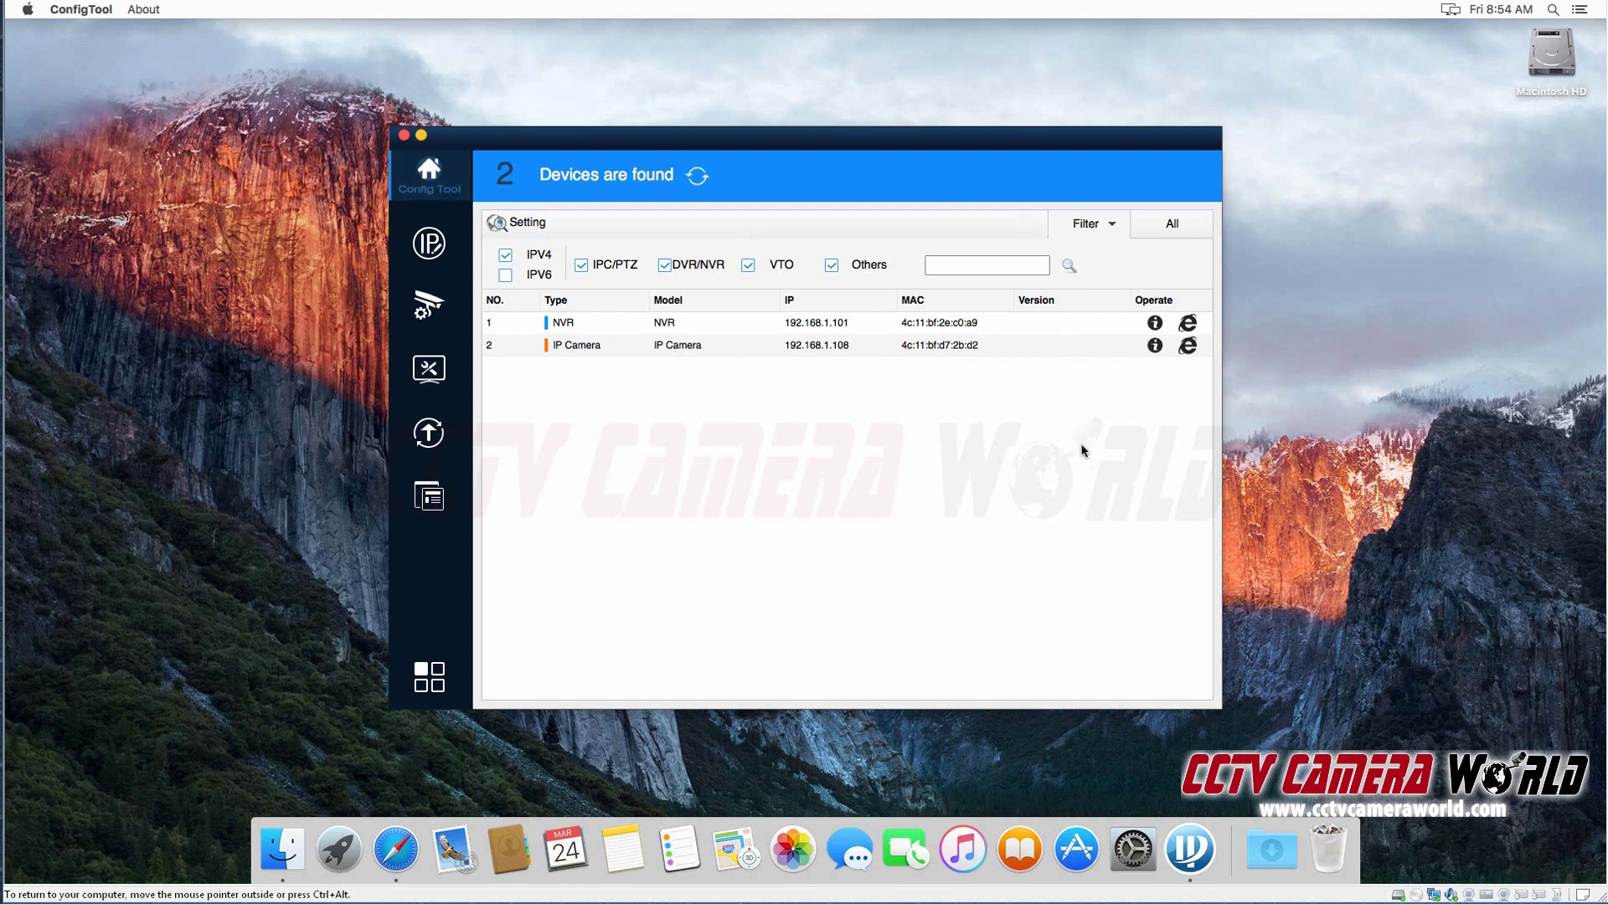
Select the IP Camera at 192.168.1.108 in ConfigTool's device list
click(677, 355)
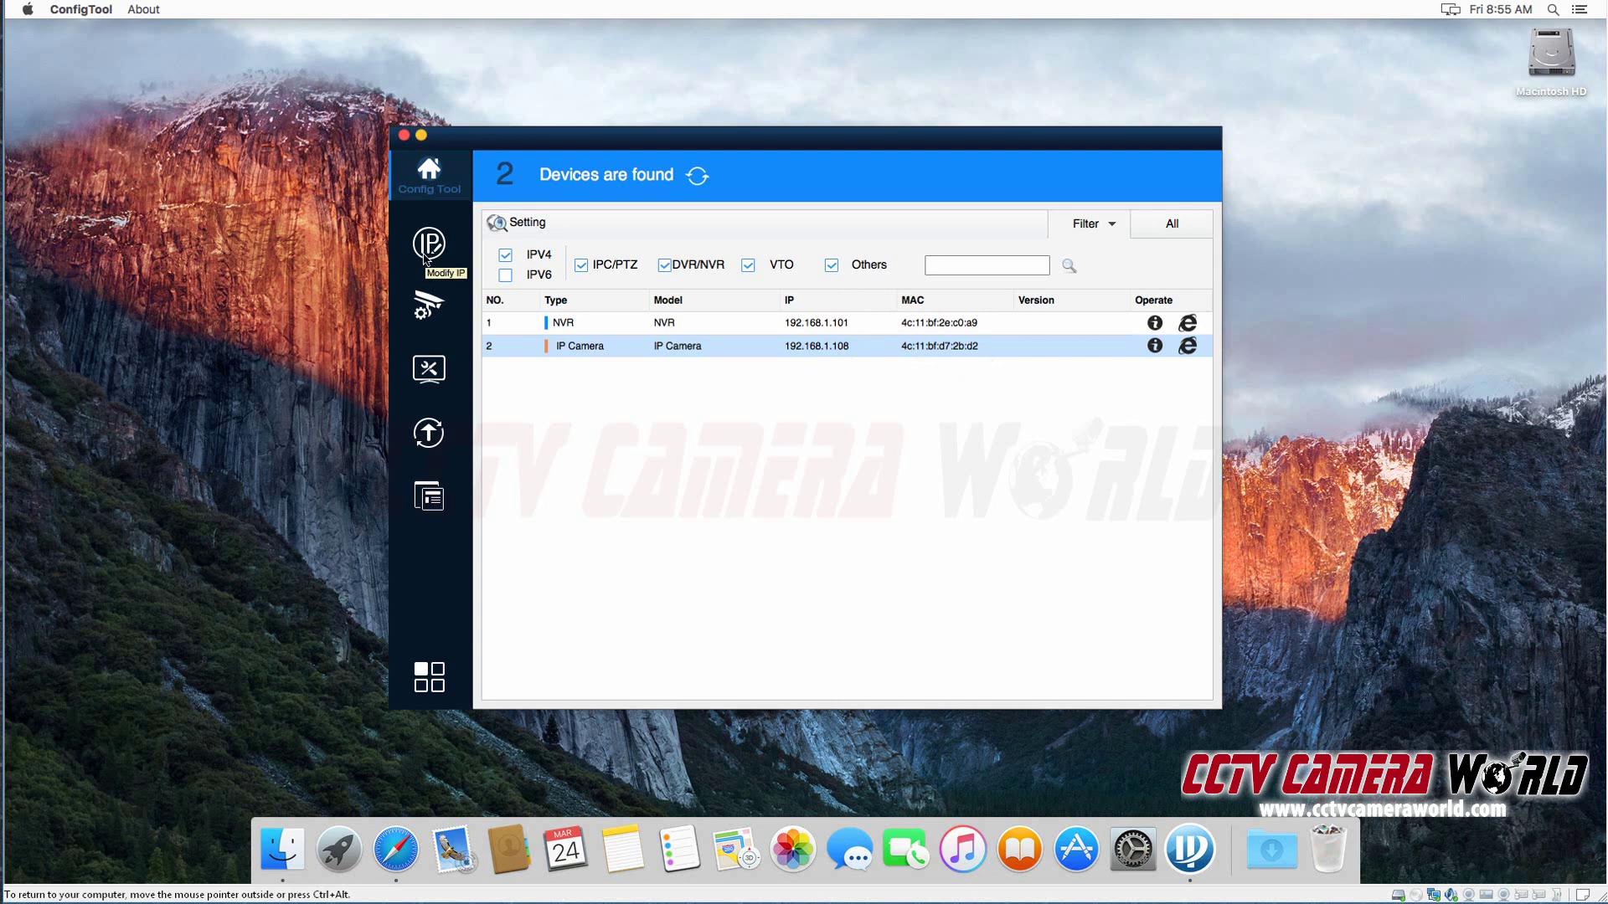
In the IP view, tick only the IP Camera and open Modify IP Address in static mode
click(427, 254)
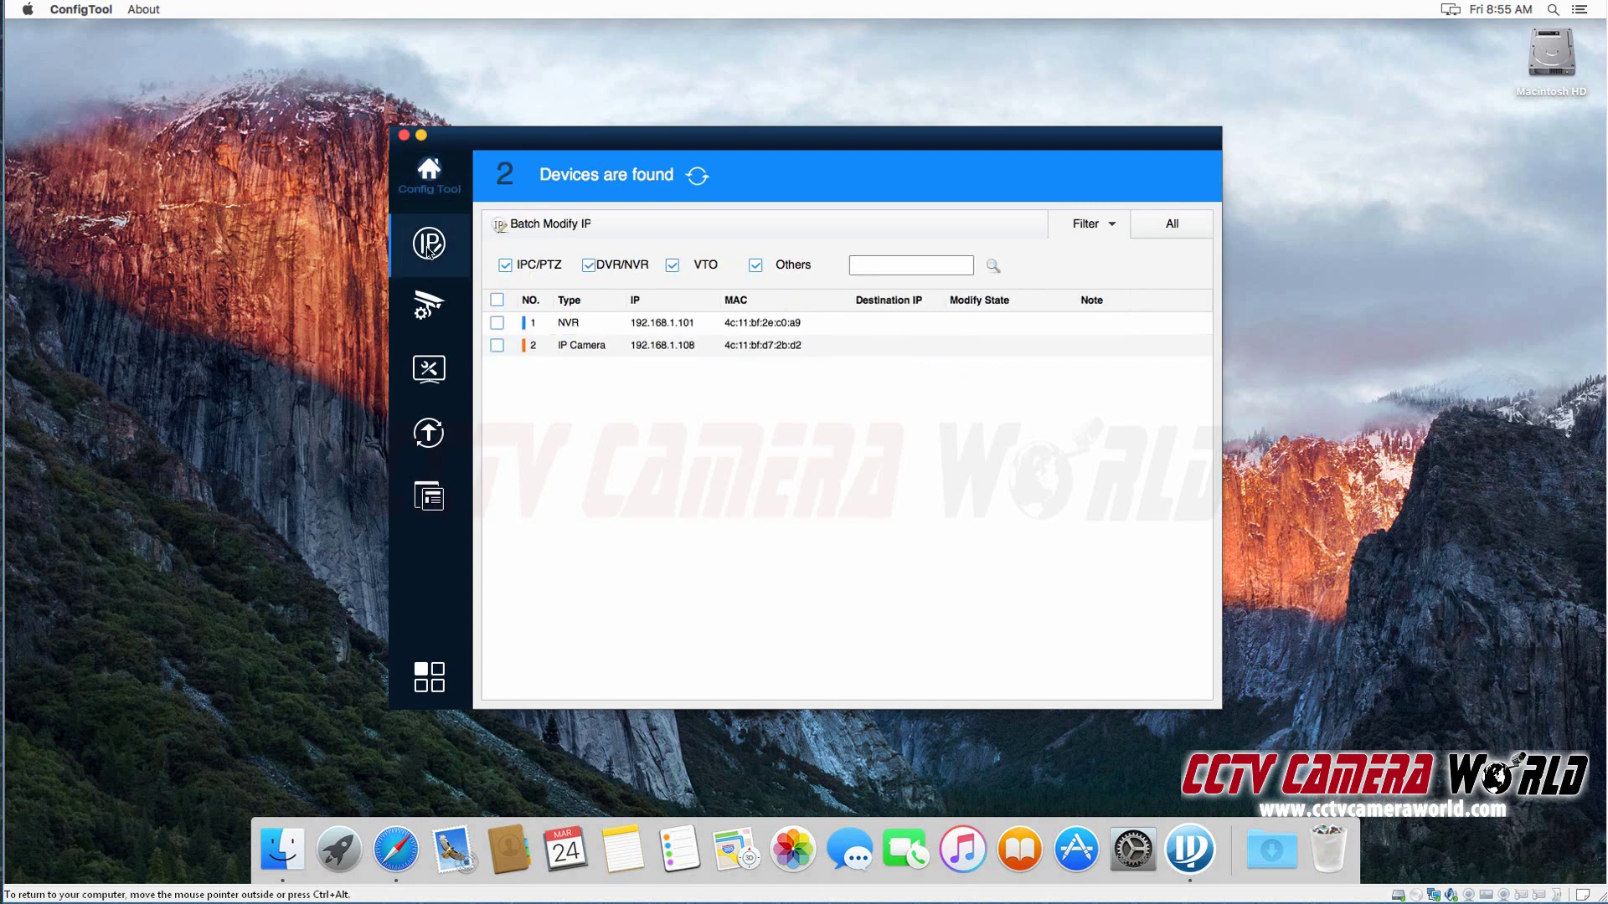
click(494, 345)
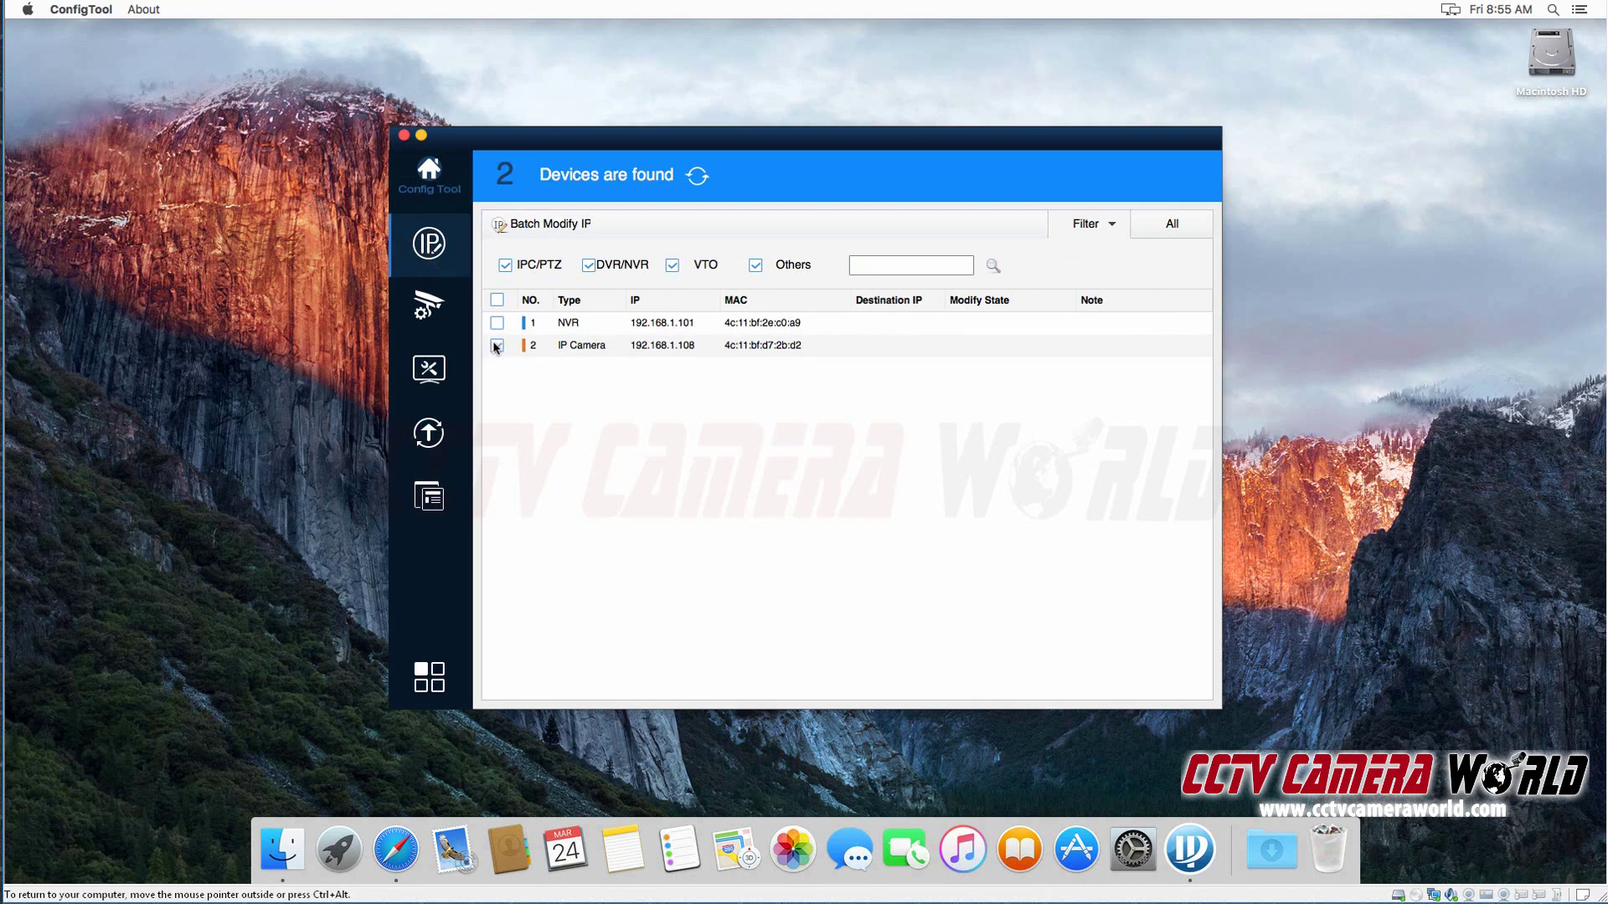
click(545, 228)
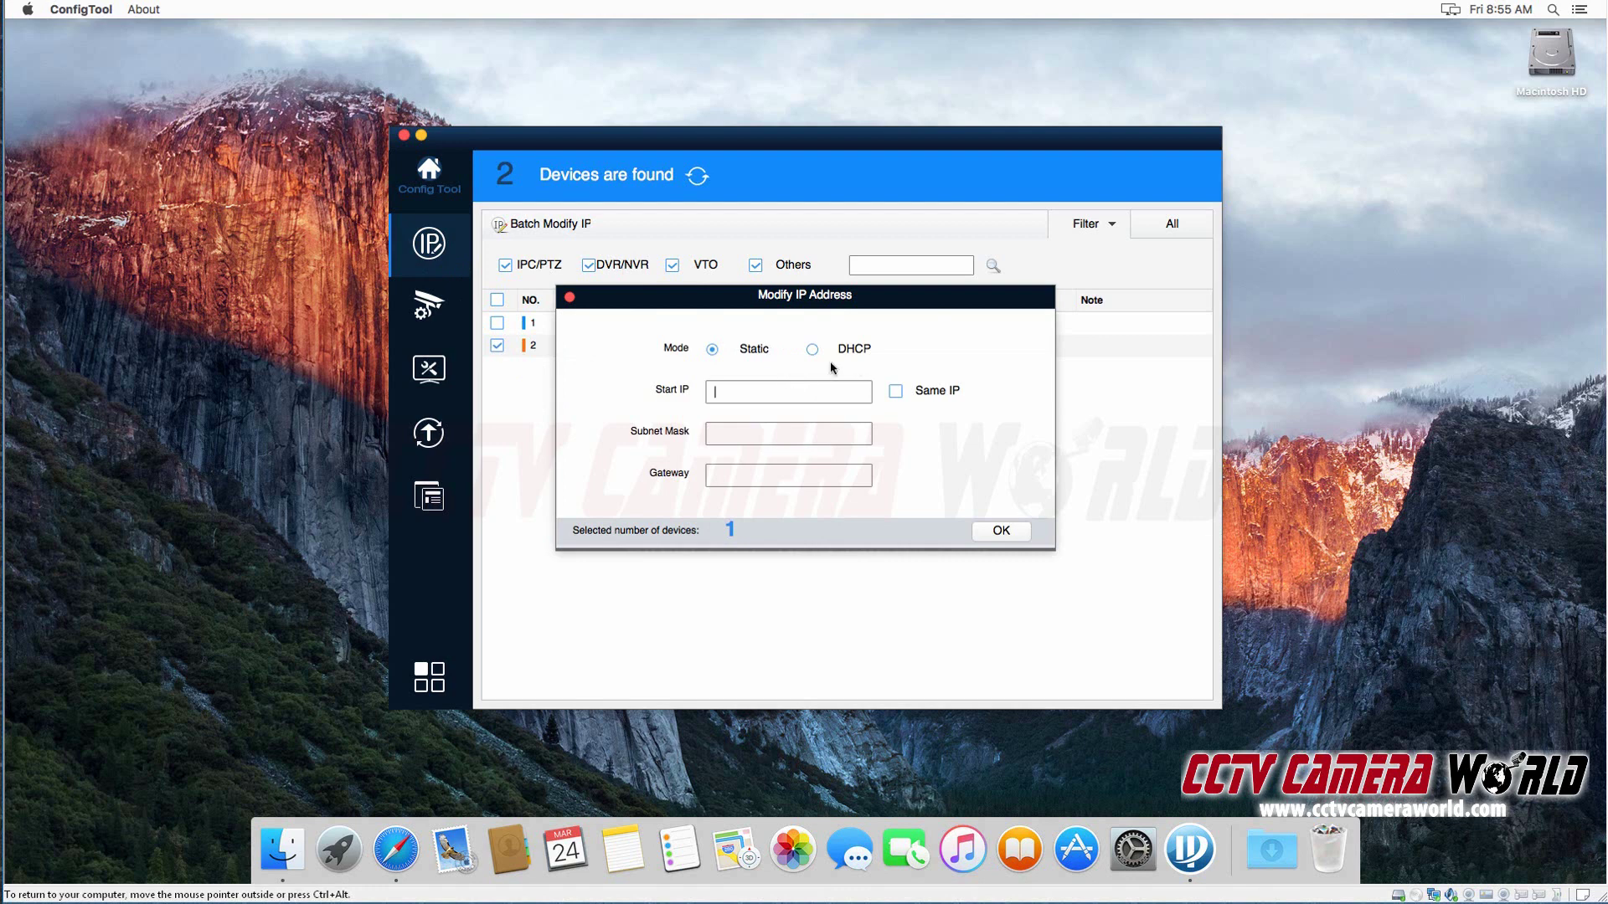
click(812, 350)
Enter Start IP 192.168.1.109, subnet mask 255.255.255.0 and gateway 192.168.1.1
click(855, 393)
text(192.168.1.109)
click(761, 436)
text(255.255.255.0)
key(Tab)
text(19)
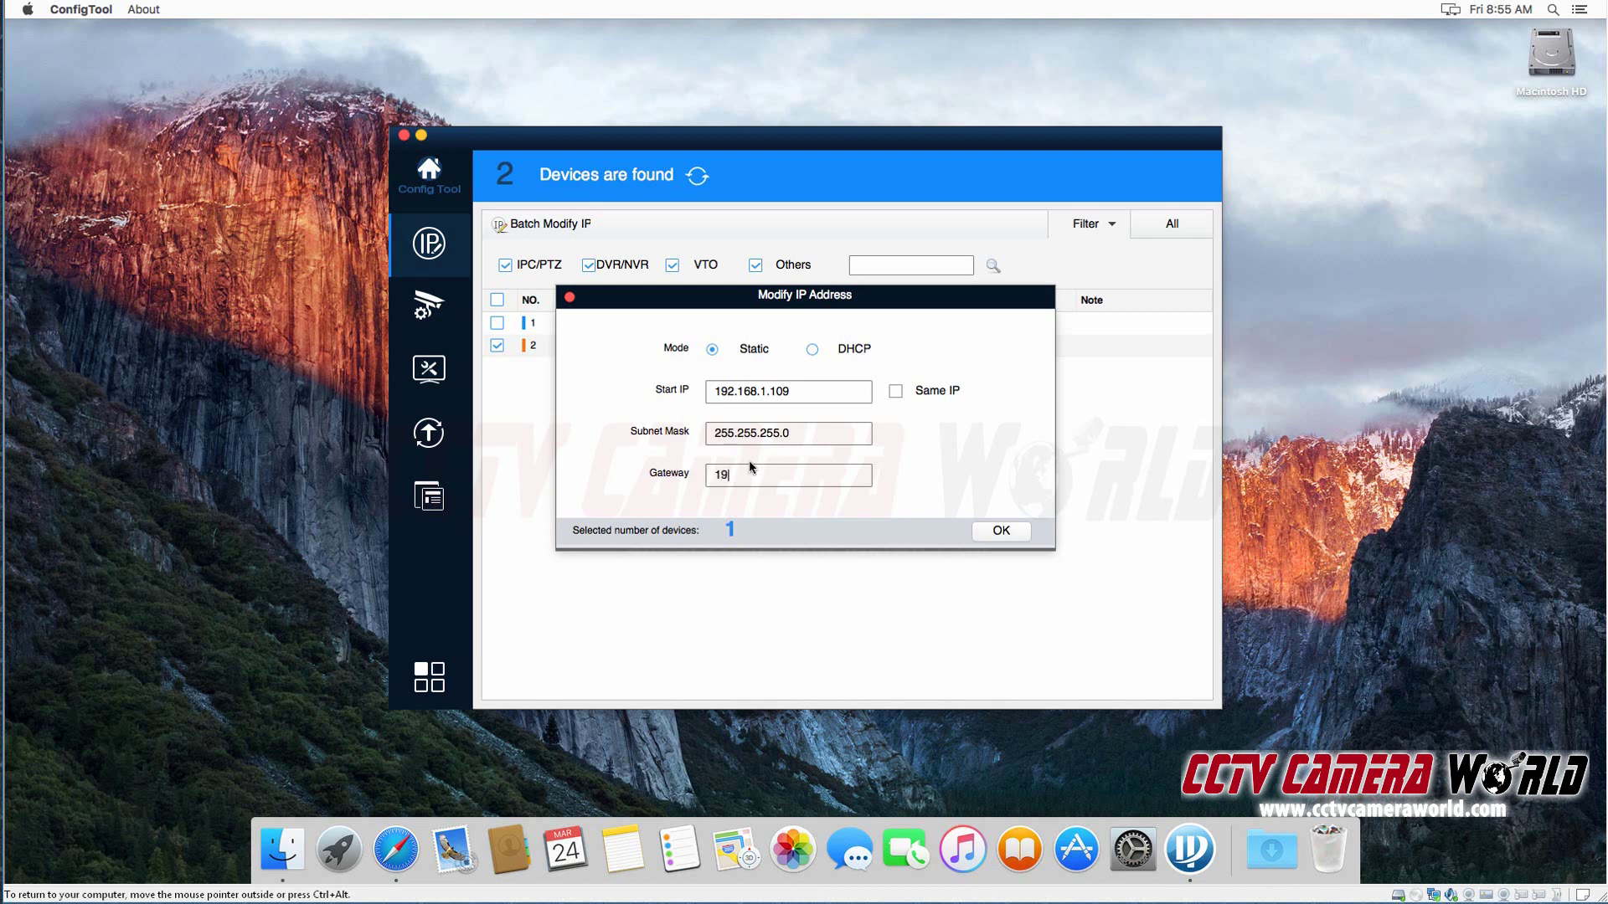
text(2.168.1.1)
drag(812, 475, 709, 477)
drag(811, 433, 708, 434)
click(151, 88)
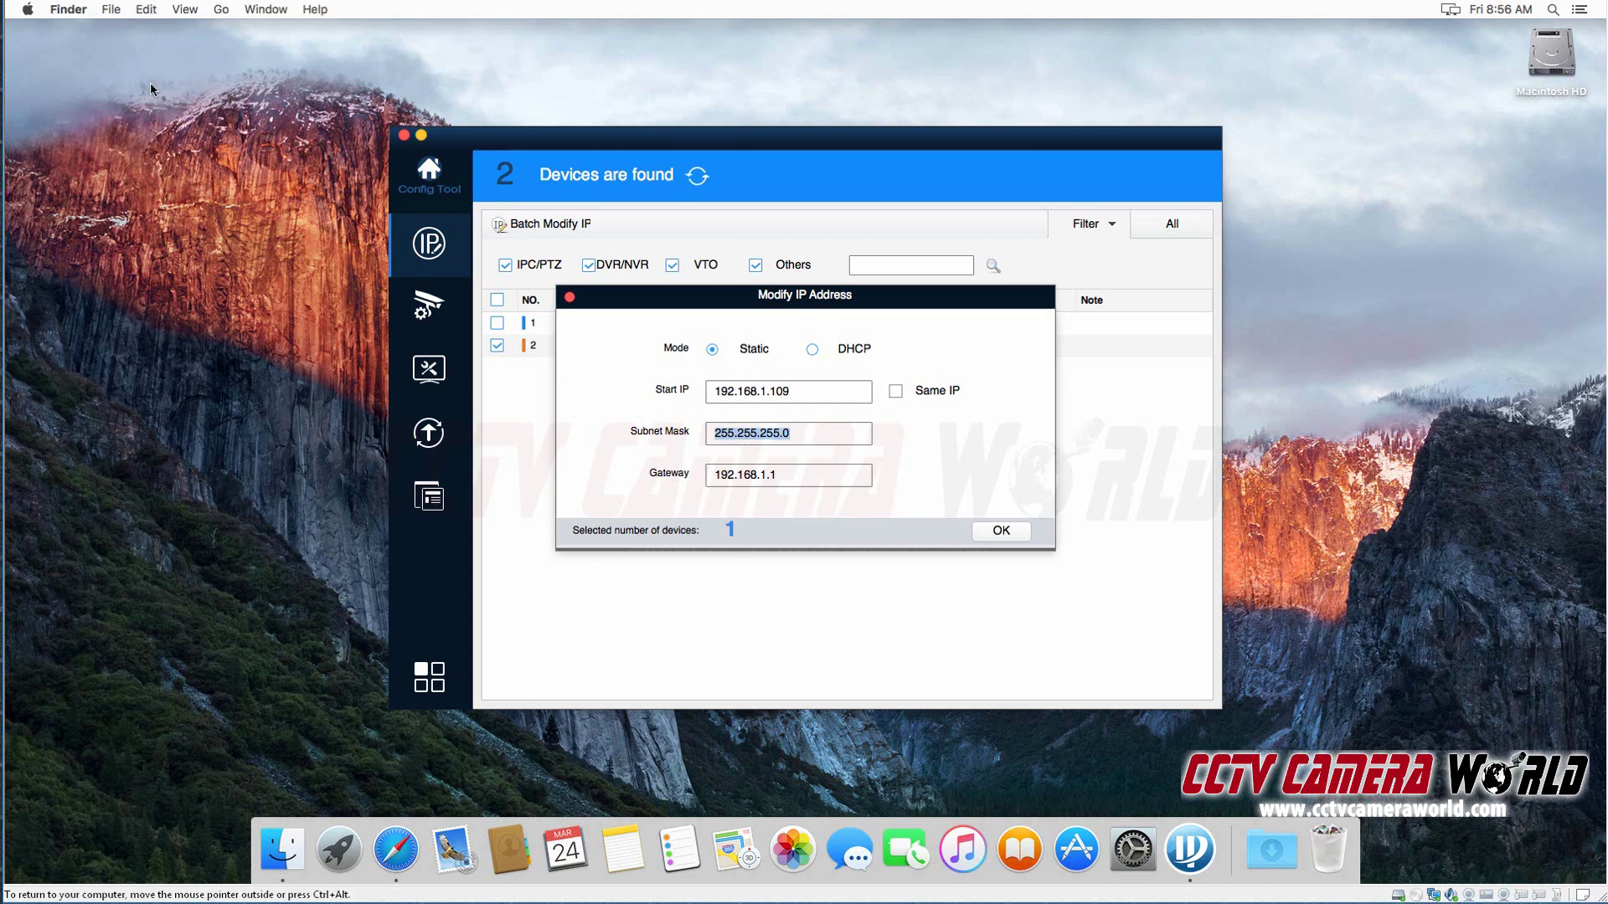
Go to the Applications folder in Finder
click(257, 11)
click(223, 12)
click(223, 12)
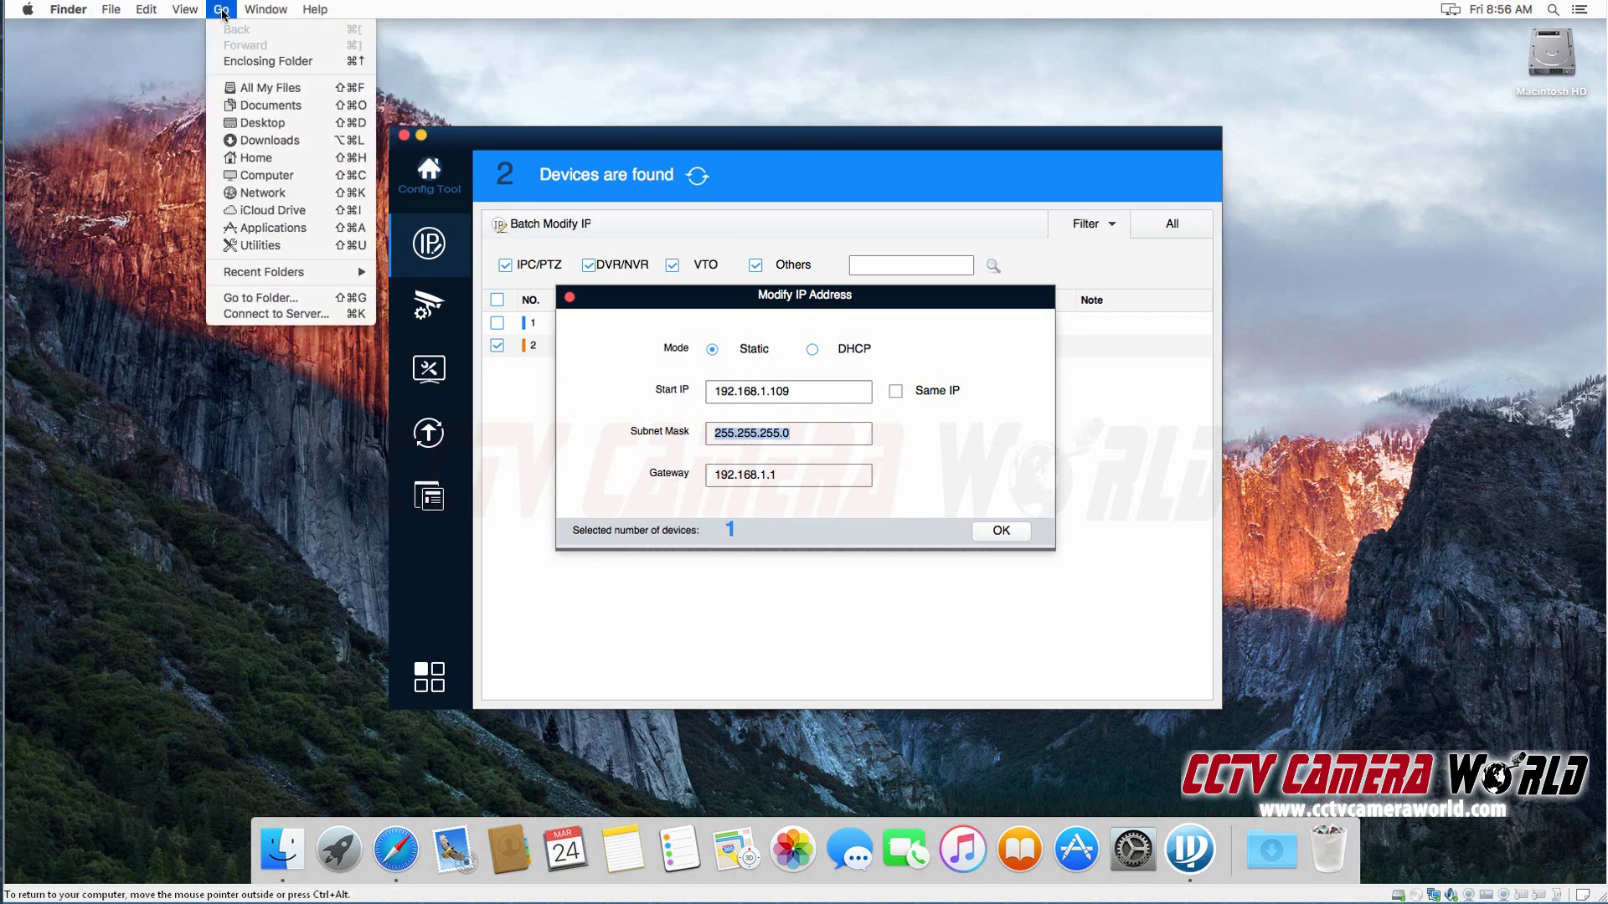
click(252, 223)
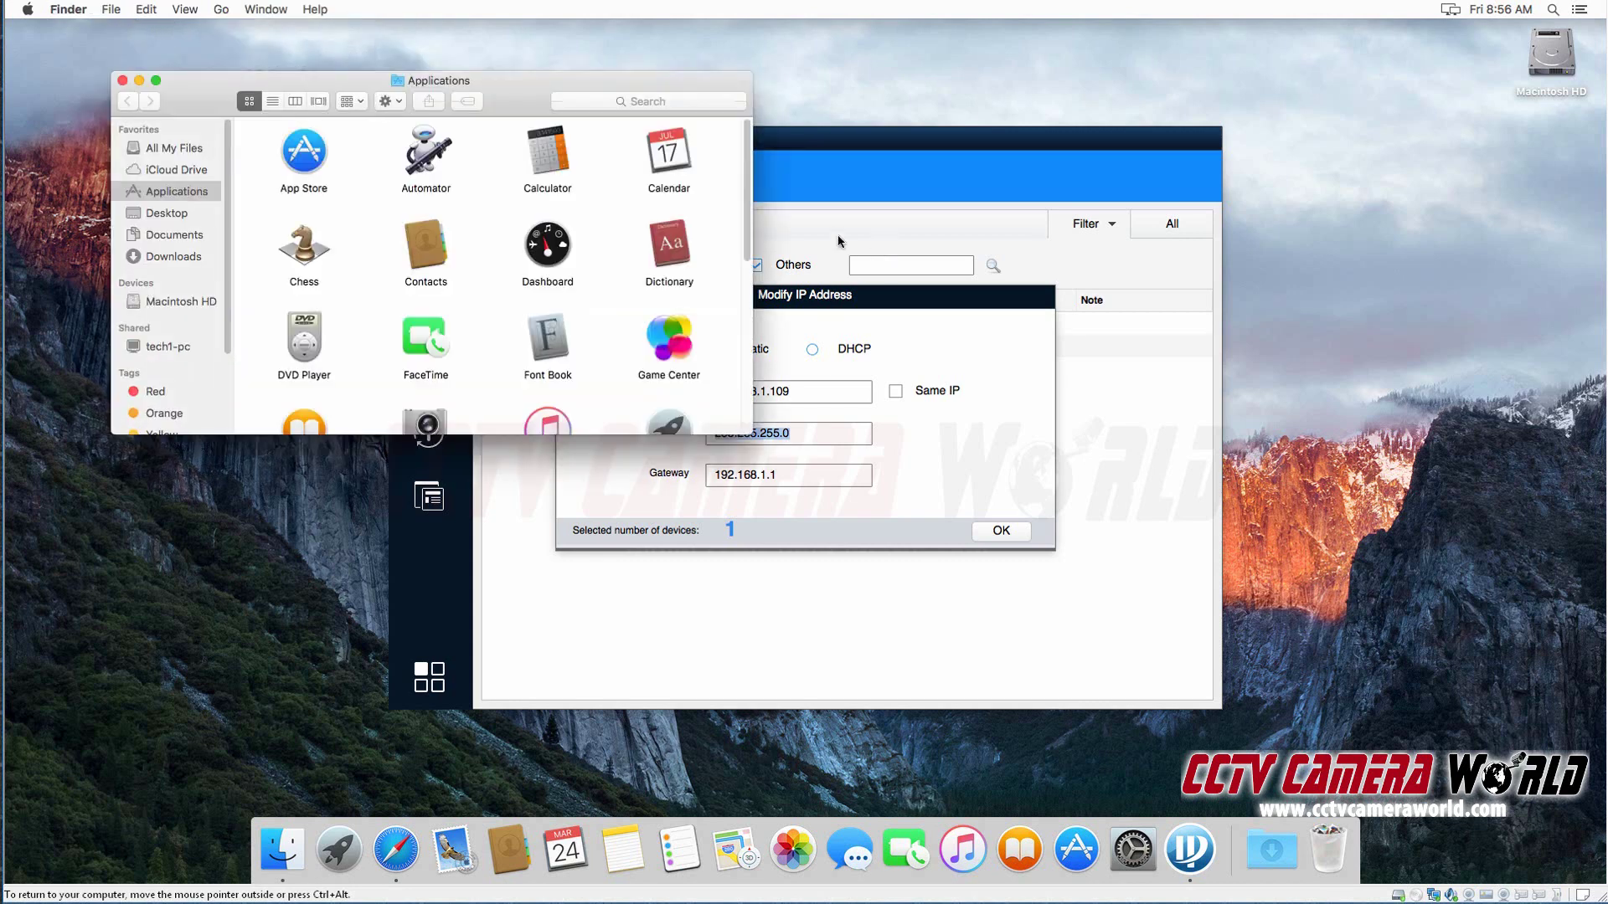
Search for terminal, launch Terminal, close Finder and begin typing ifconfig
click(649, 98)
text(terminal)
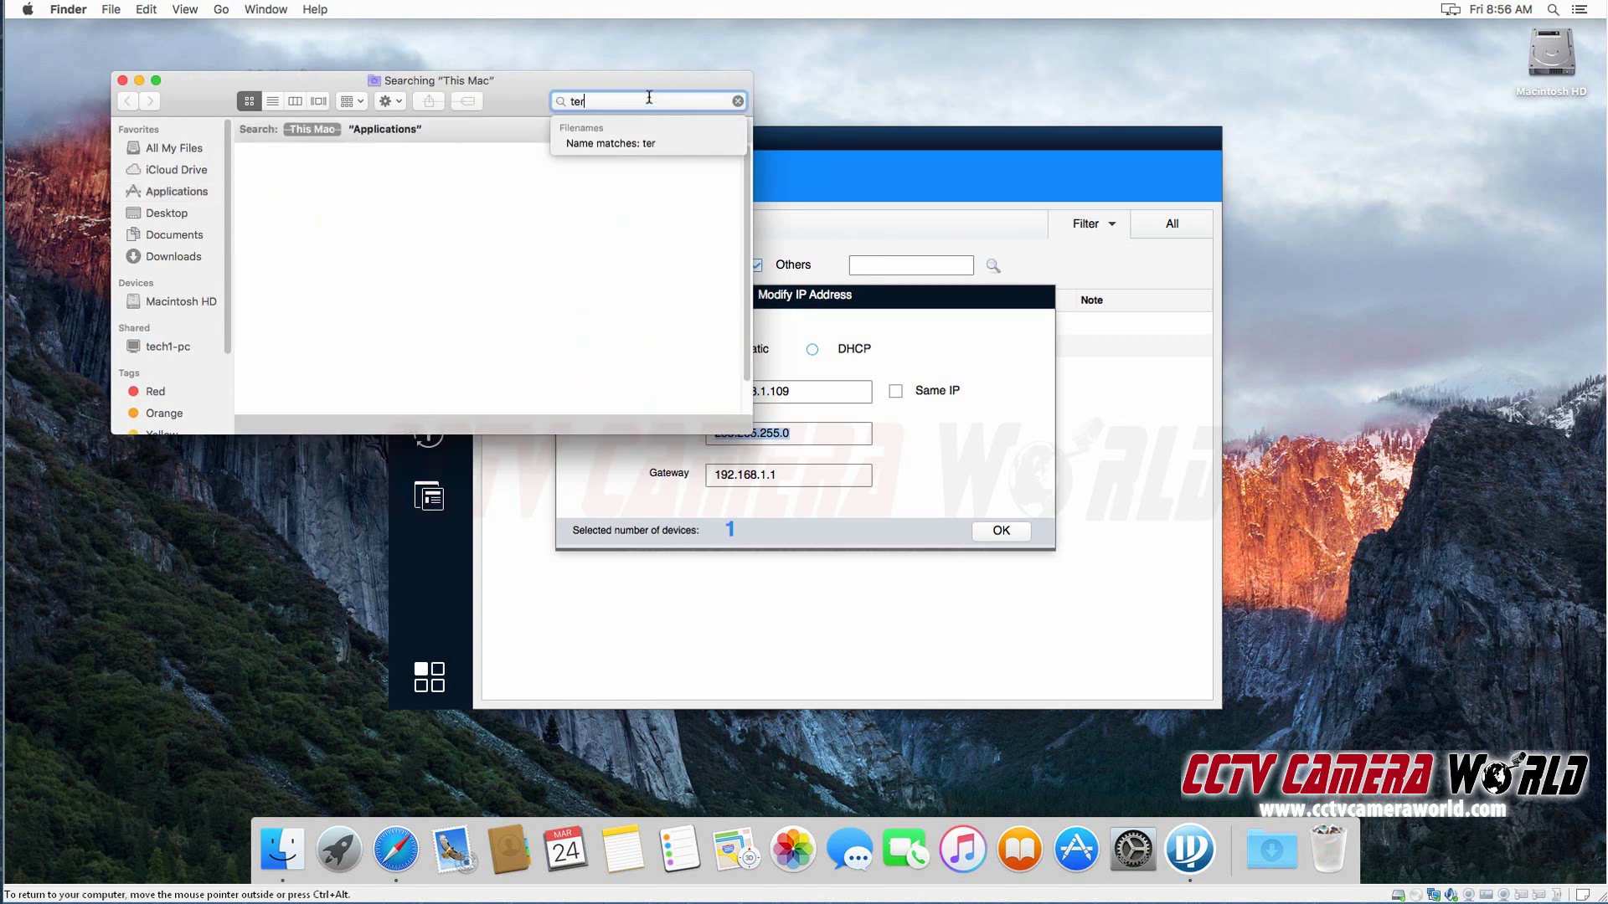
double_click(312, 176)
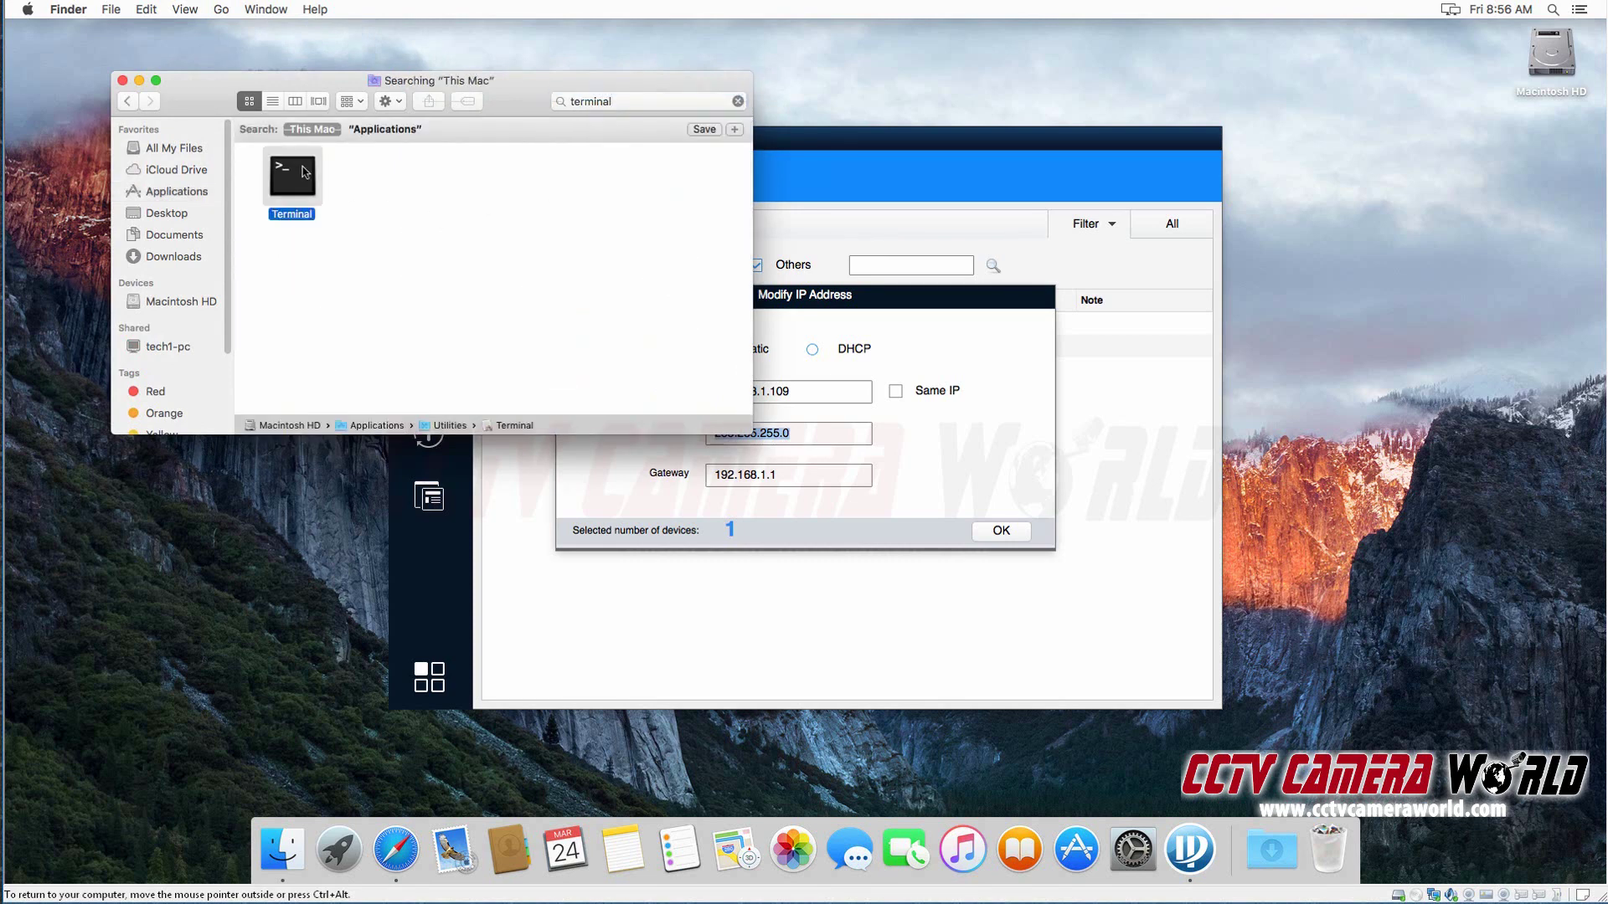
click(574, 188)
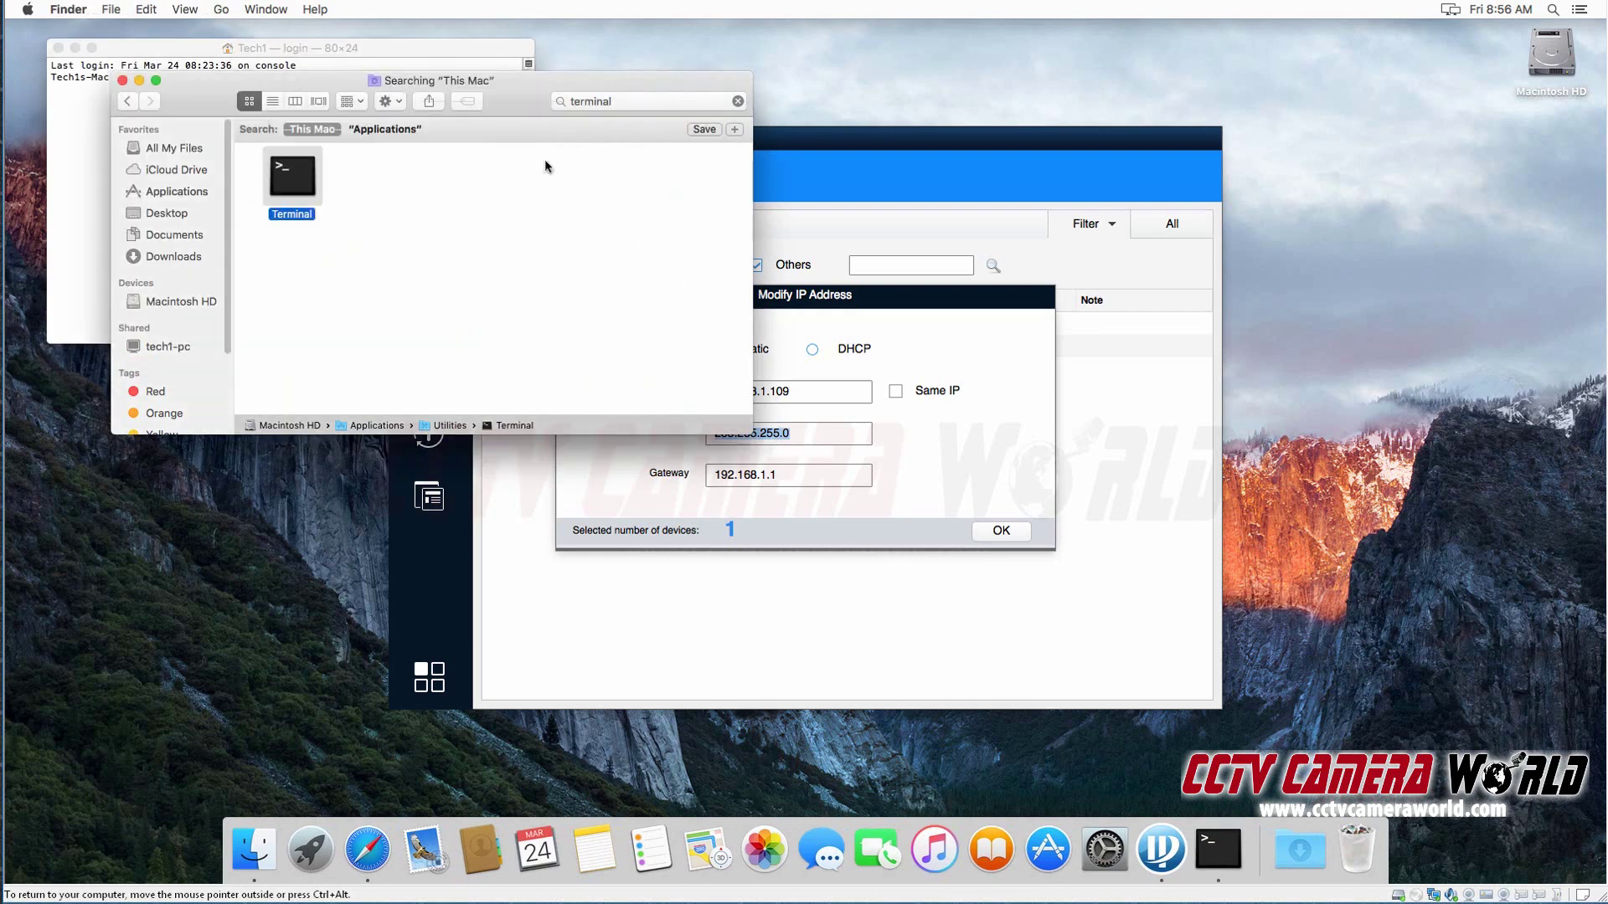
click(124, 76)
text(icconfig)
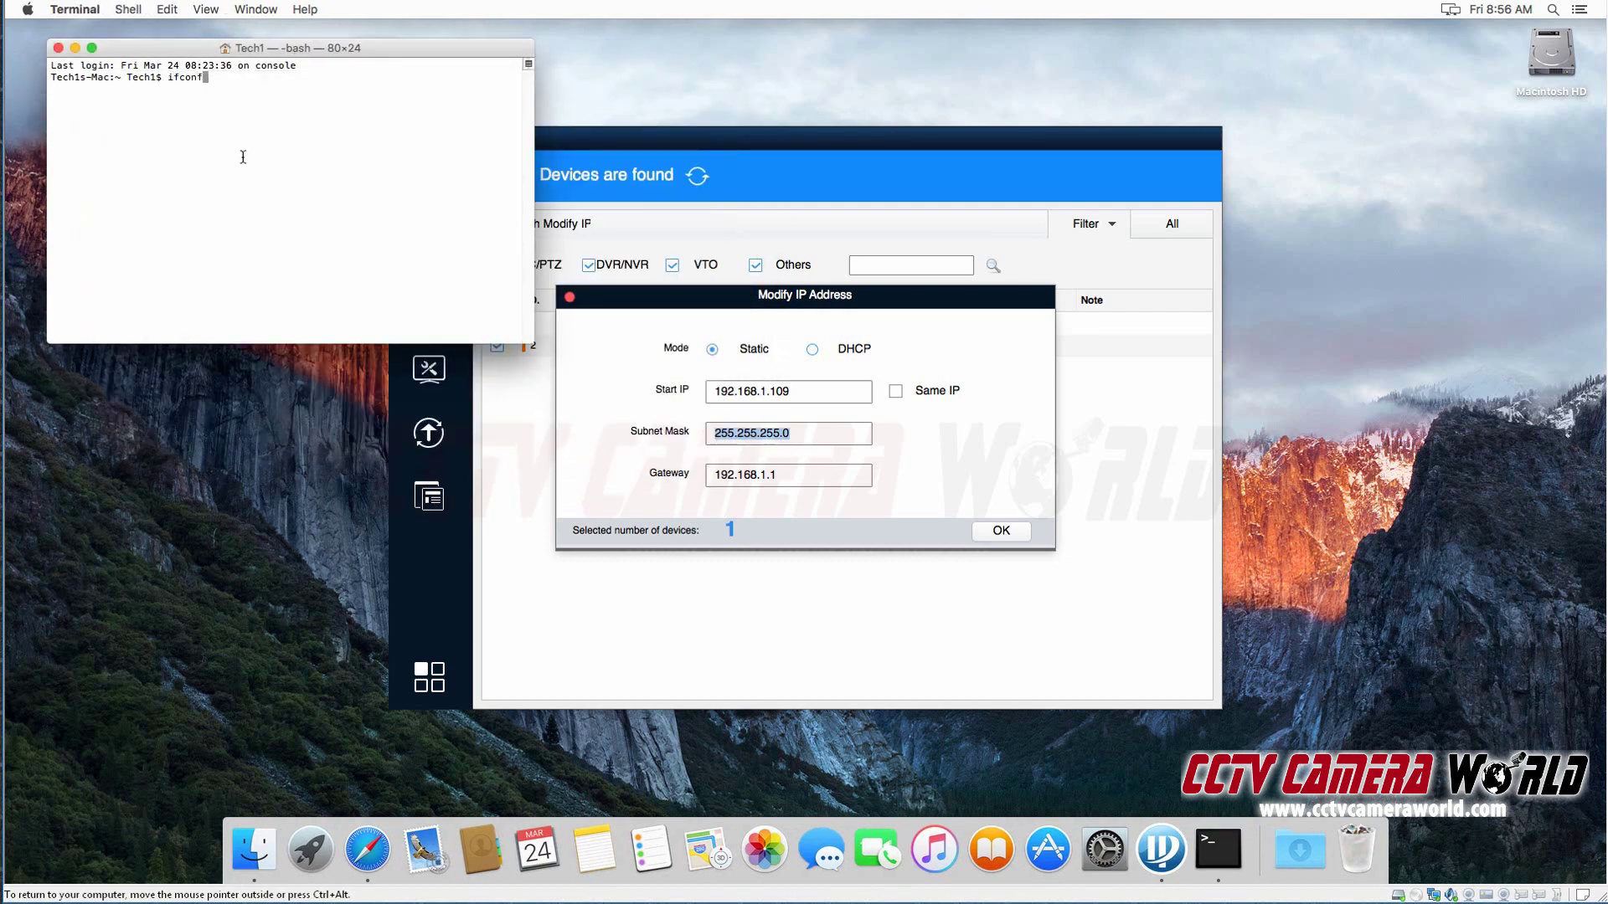
Run ifconfig and check the Mac's en0 address, 192.168.1.55
key(Return)
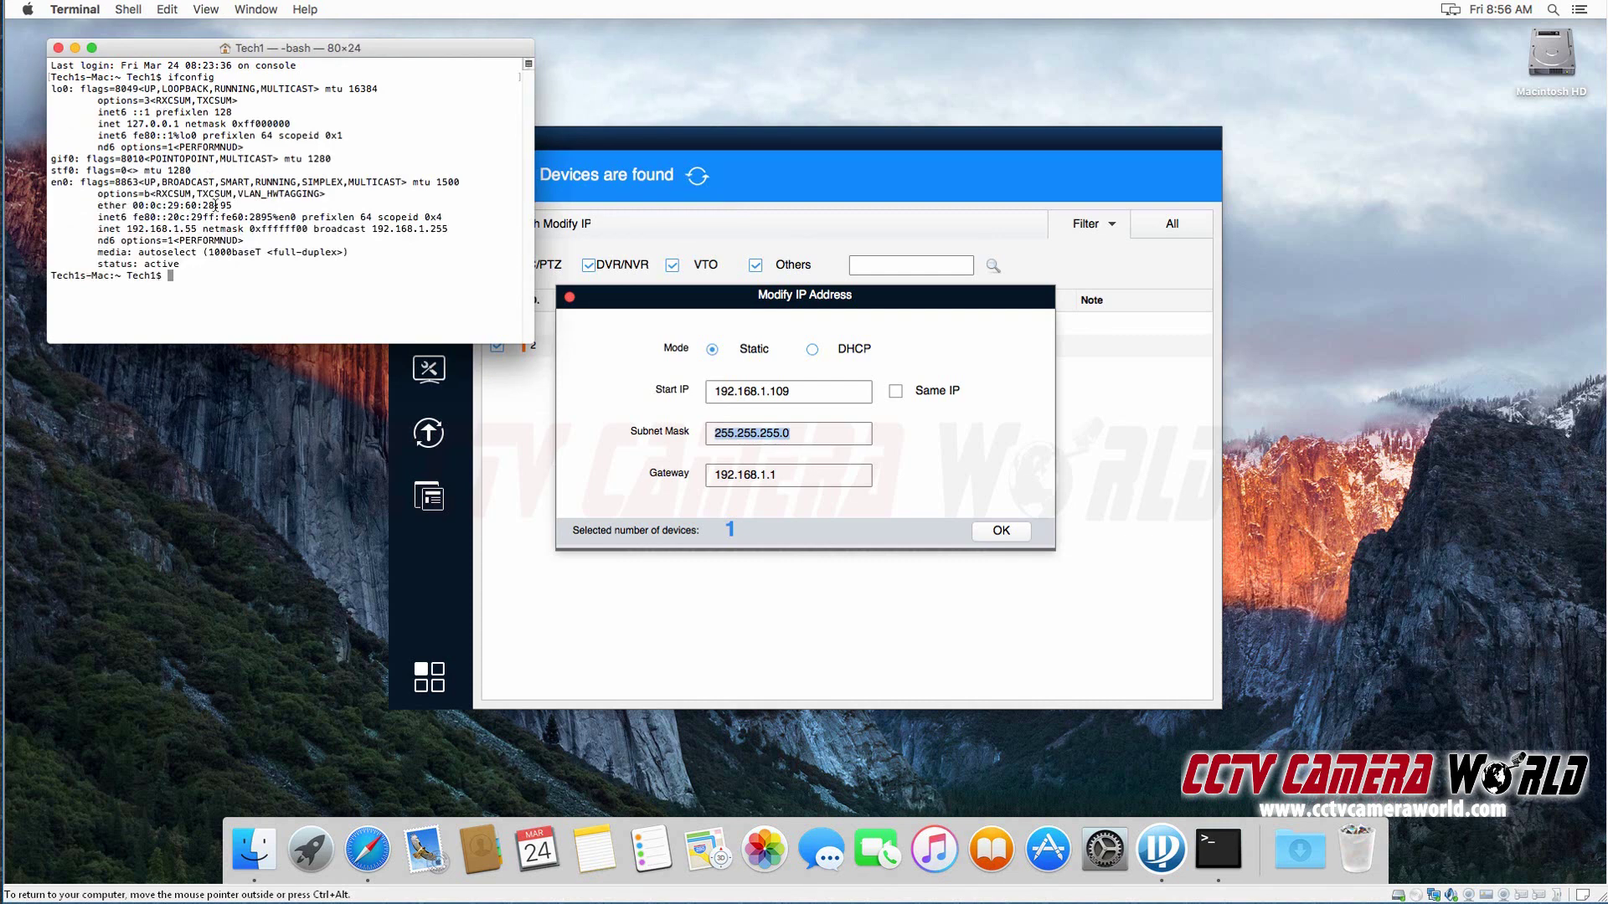
drag(198, 229, 125, 231)
click(328, 207)
click(752, 489)
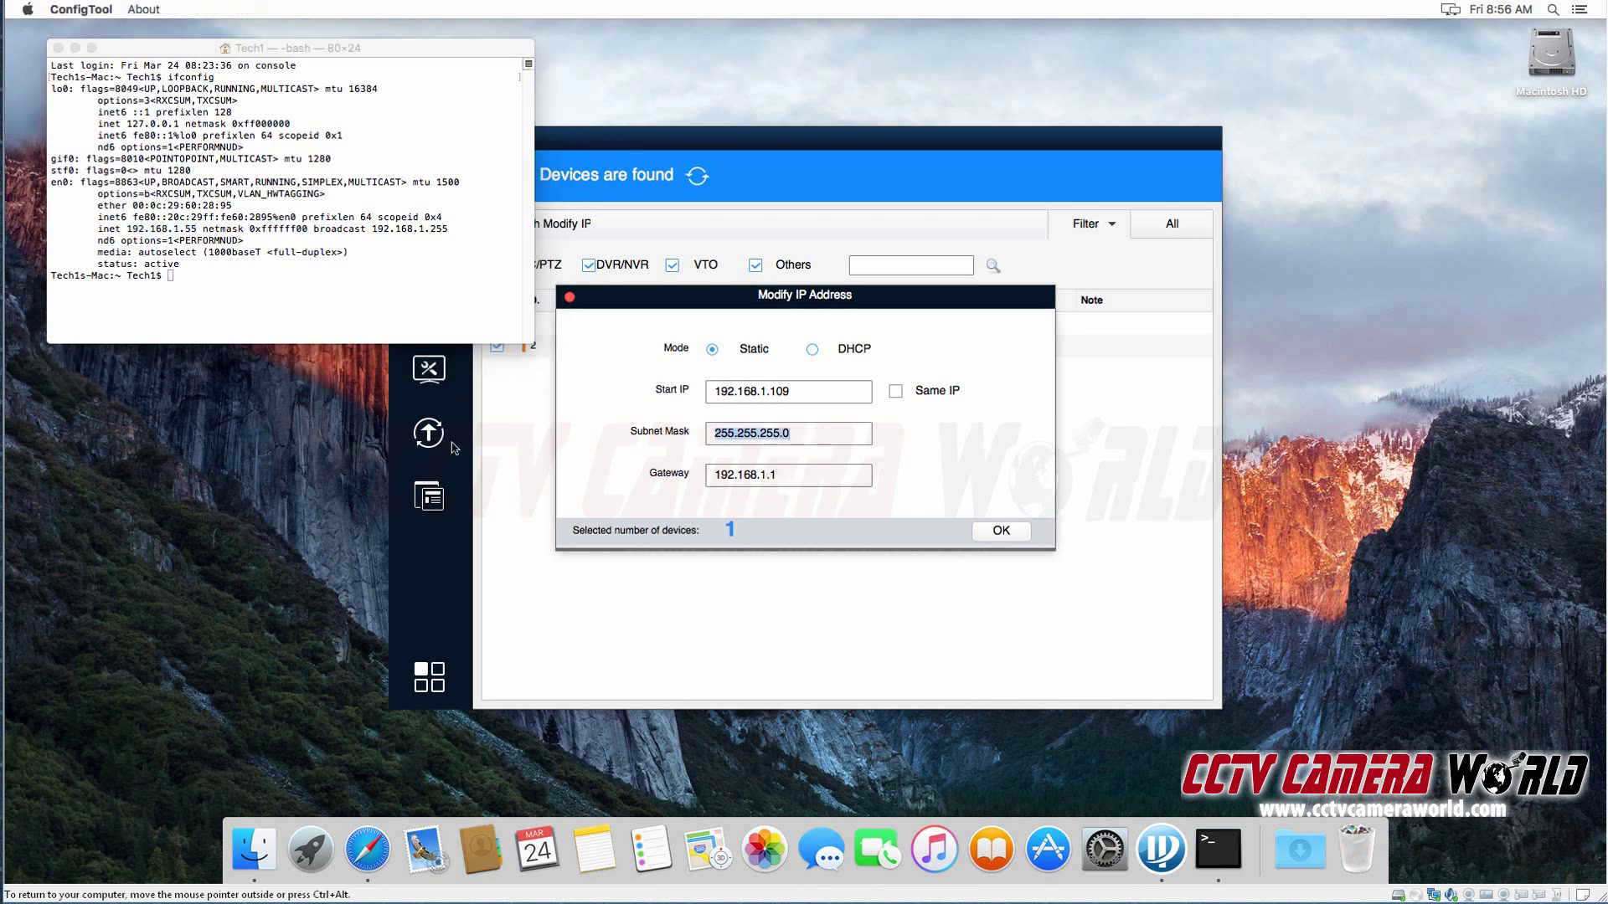
click(444, 232)
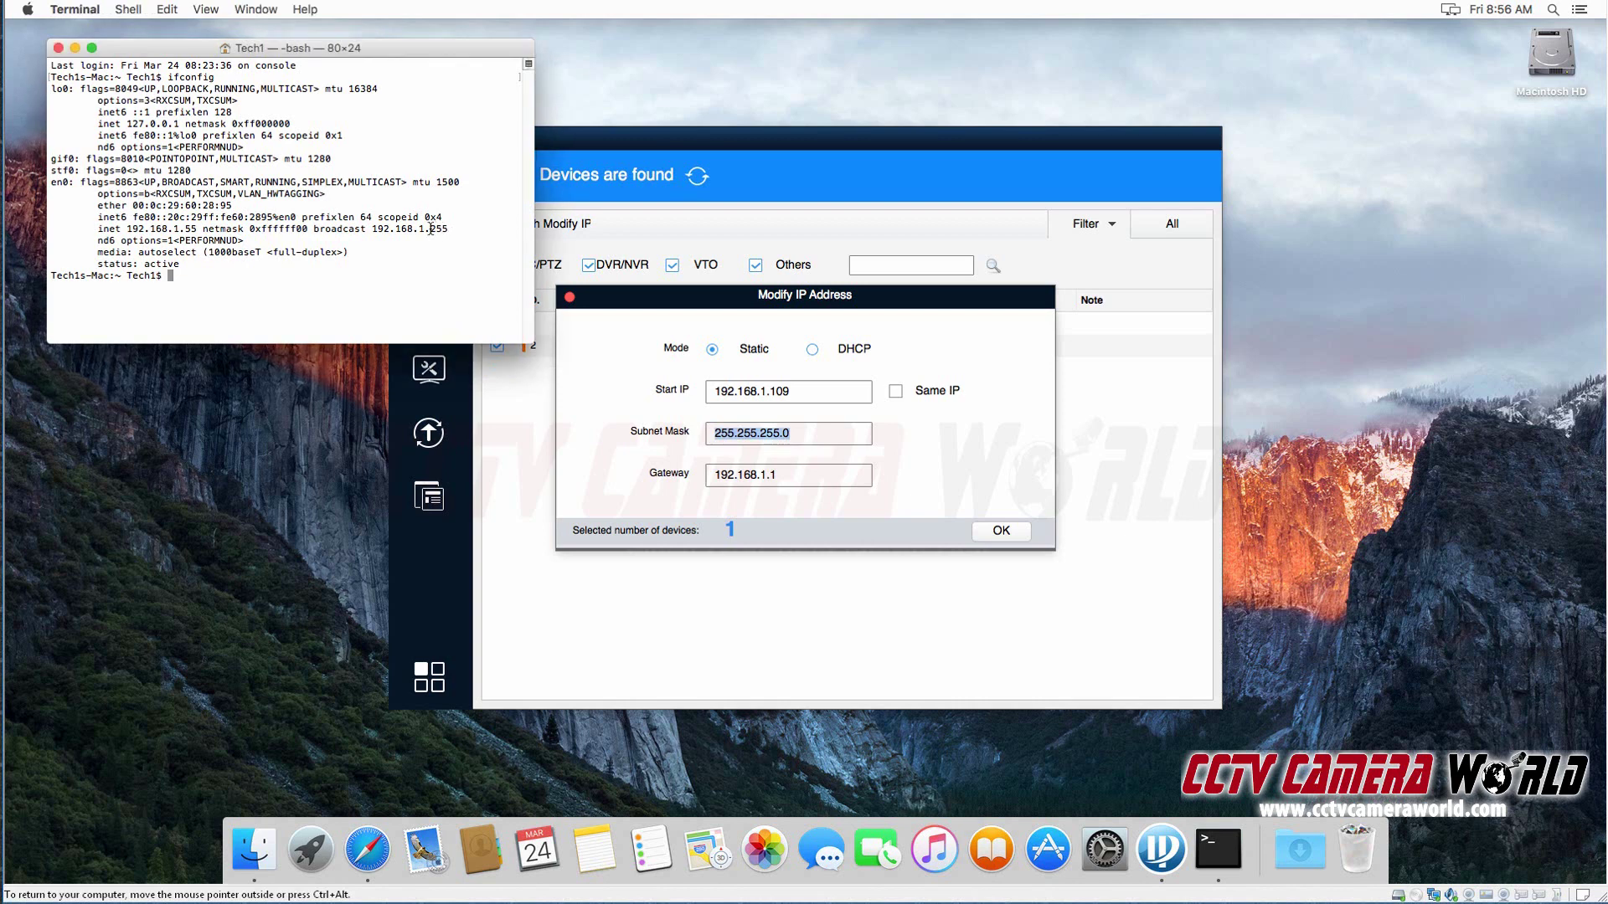
Close Terminal and apply the new 192.168.1.109 address to the camera with OK
click(59, 48)
click(852, 408)
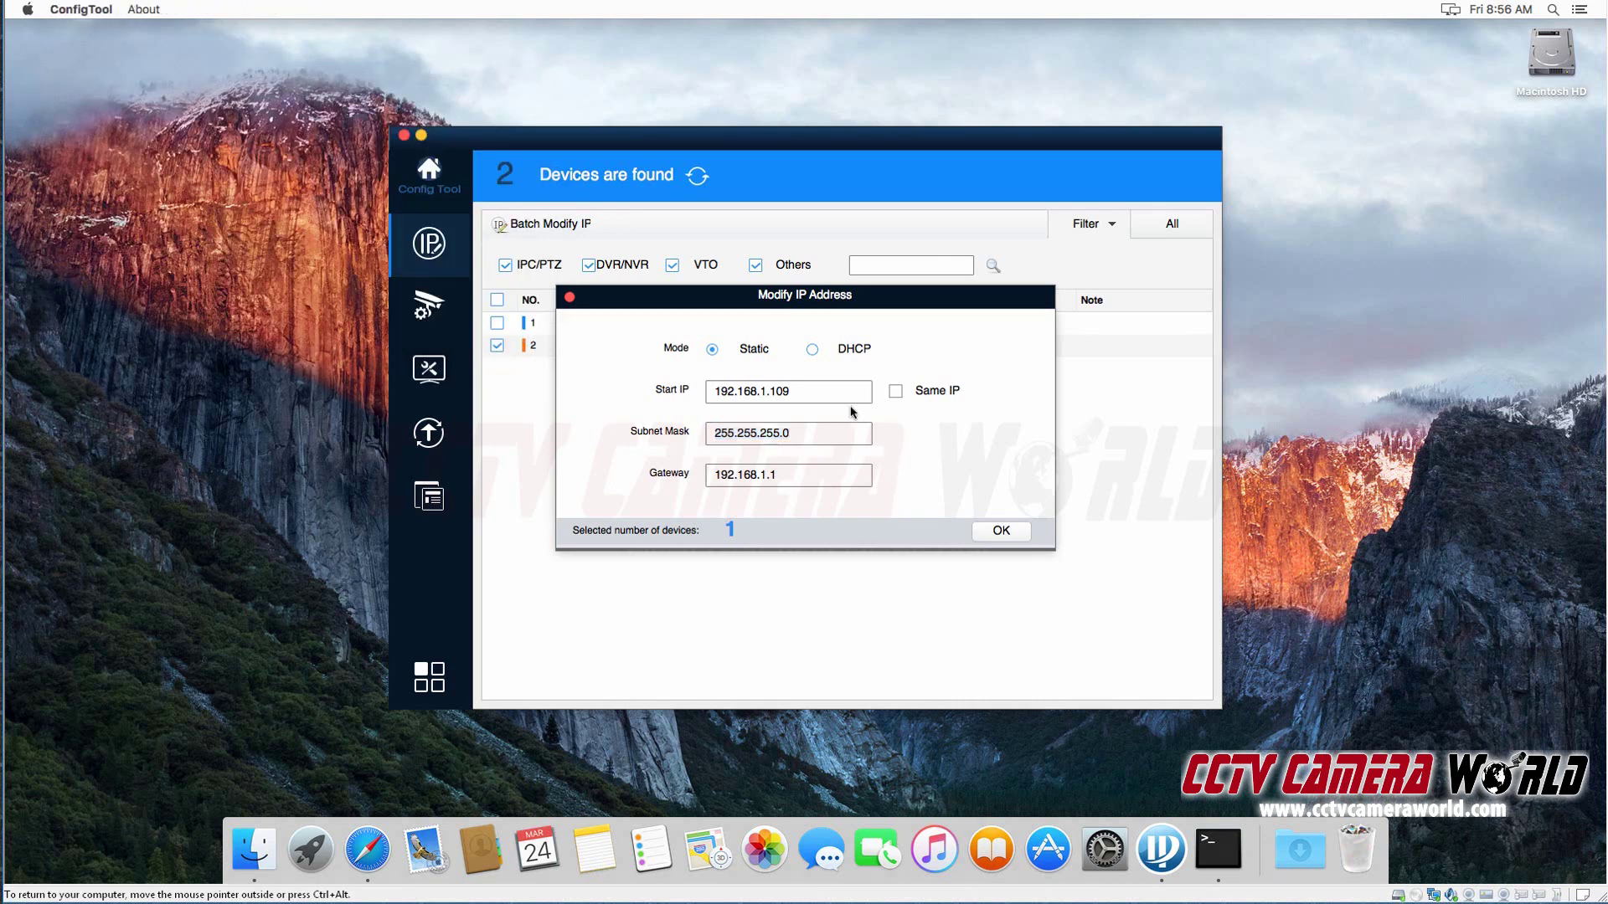
drag(825, 391, 660, 391)
drag(786, 313, 794, 395)
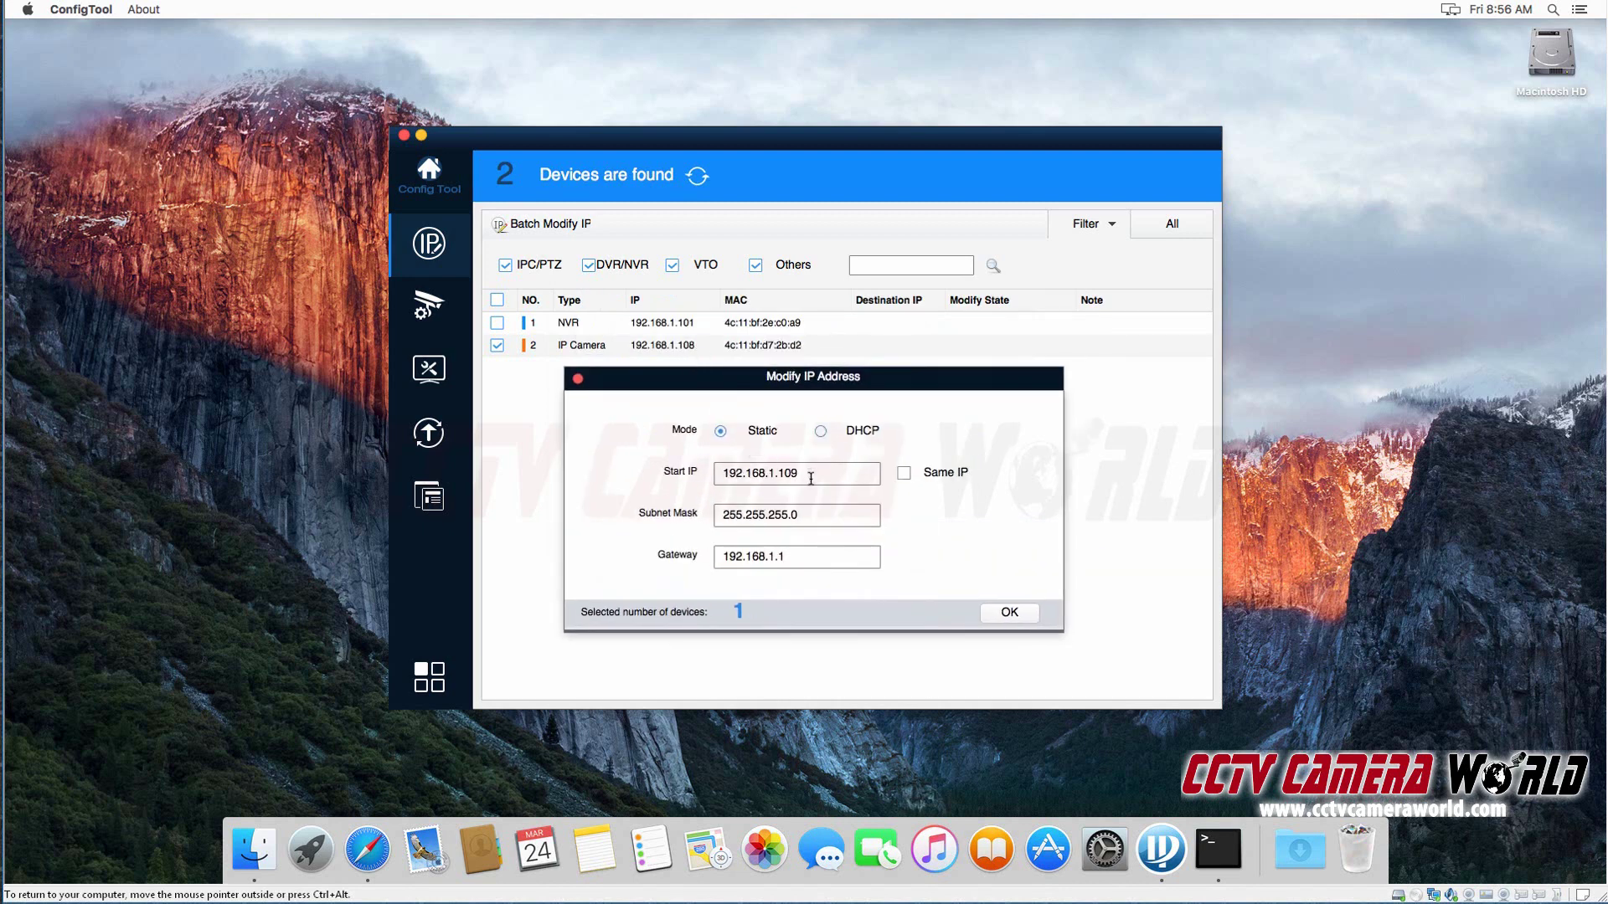
click(995, 615)
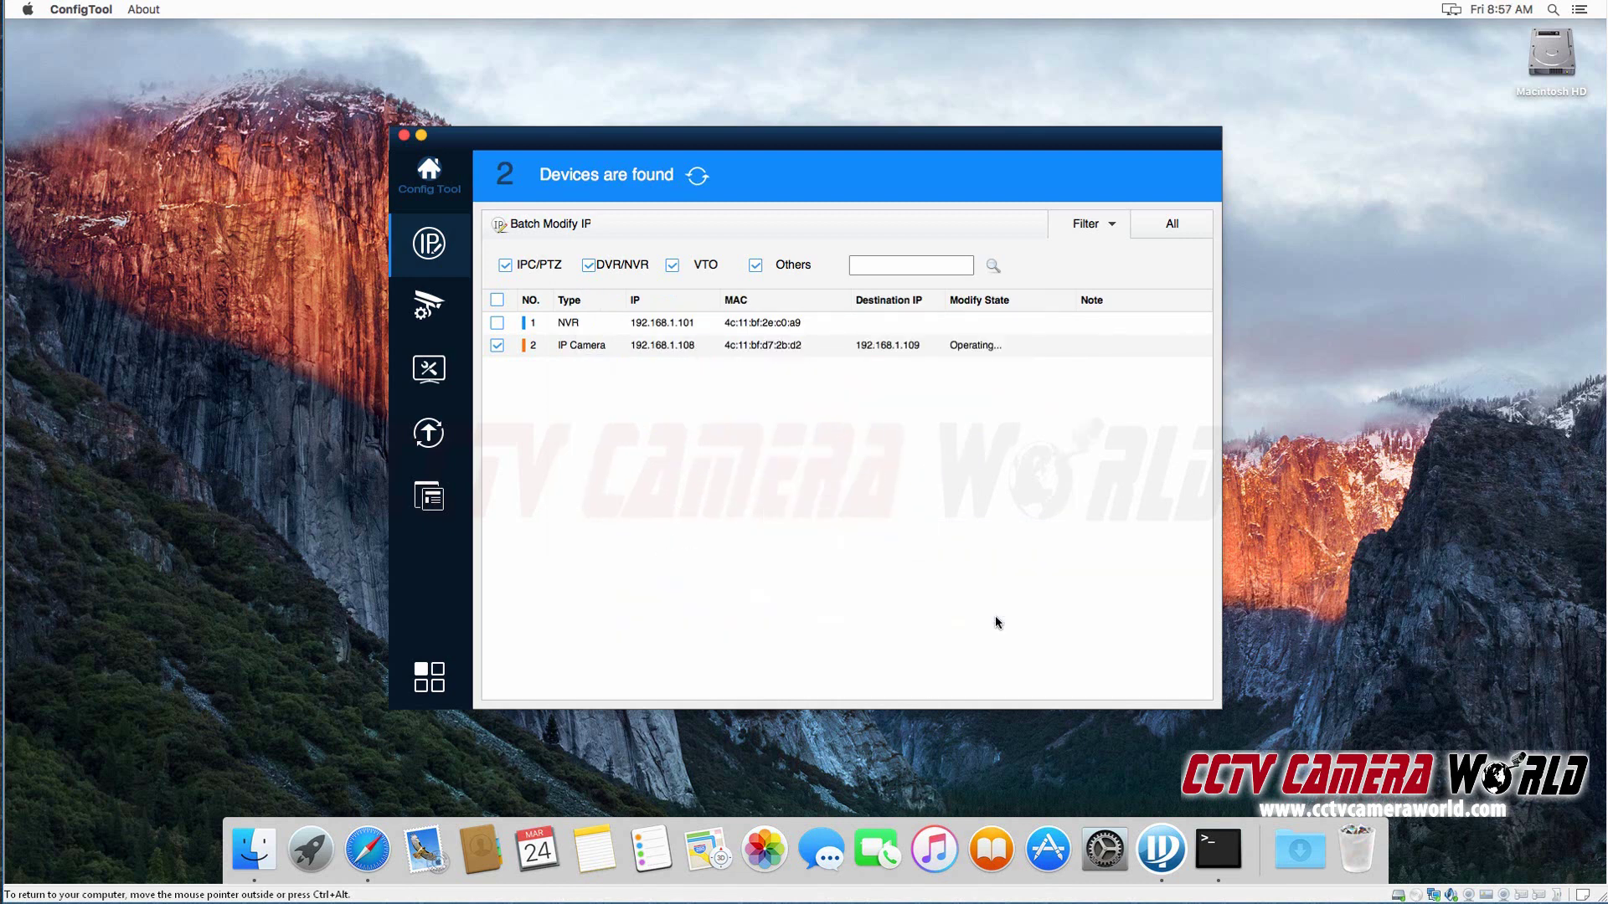